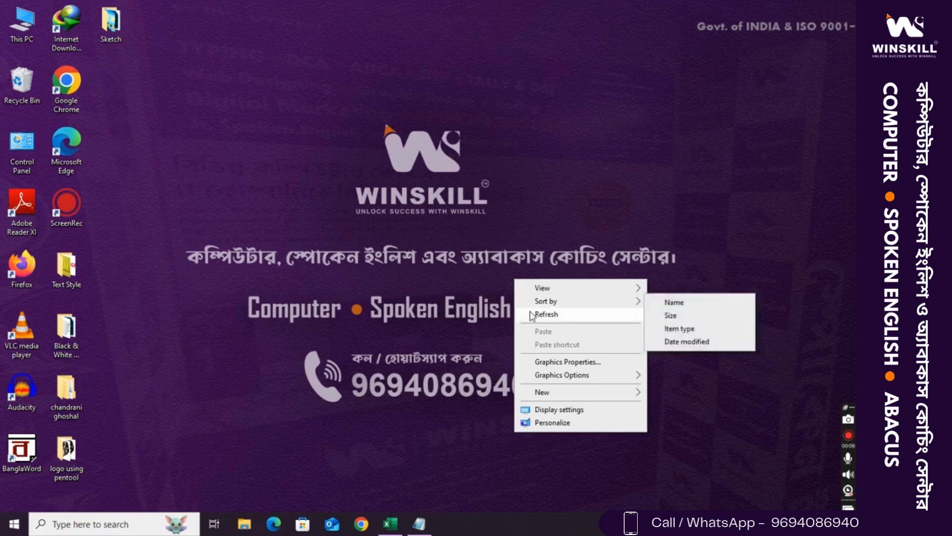
pyautogui.click(528, 314)
pyautogui.rightClick(493, 256)
pyautogui.click(508, 277)
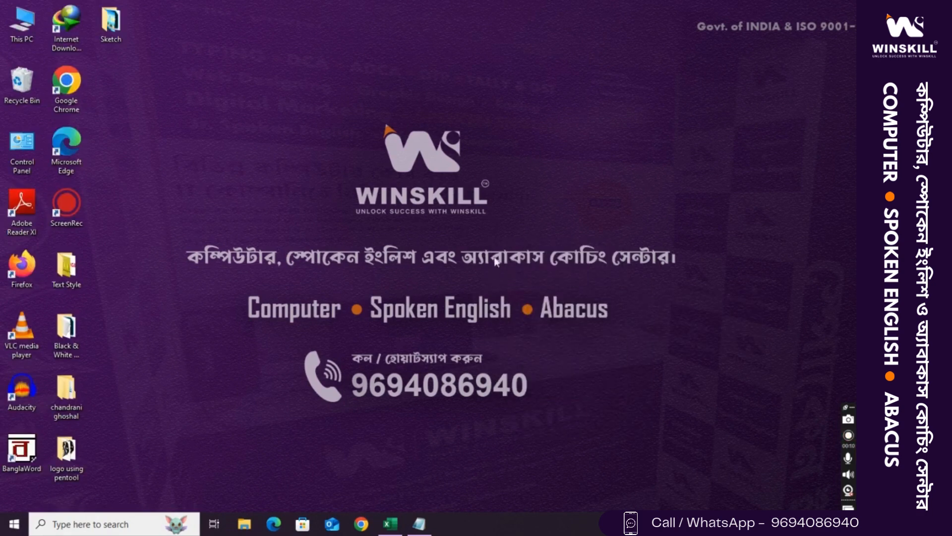
# - Switch to the Book1 workbook in Excel and select the Financial Function heading in F6
pyautogui.click(390, 523)
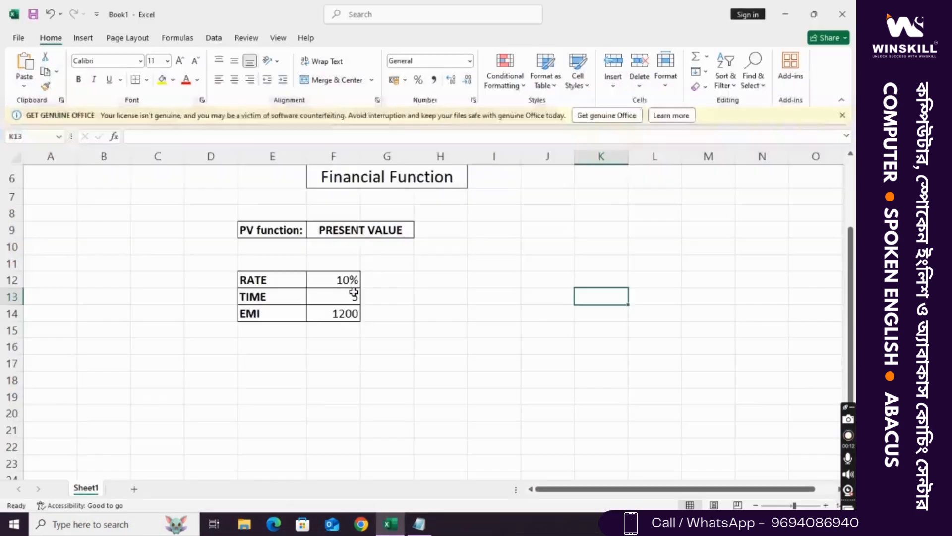
pyautogui.click(456, 250)
pyautogui.scroll(2, 372, 251)
pyautogui.scroll(-2, 366, 244)
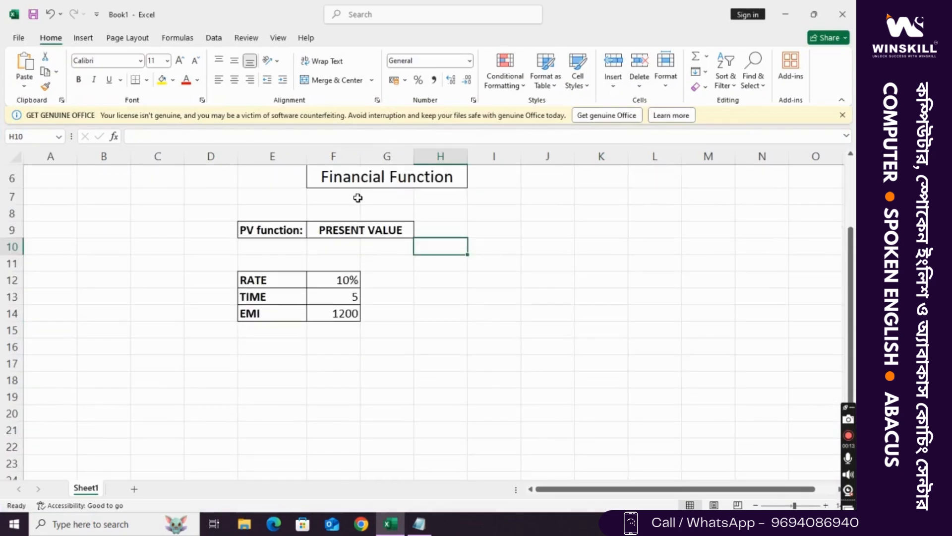
pyautogui.click(358, 184)
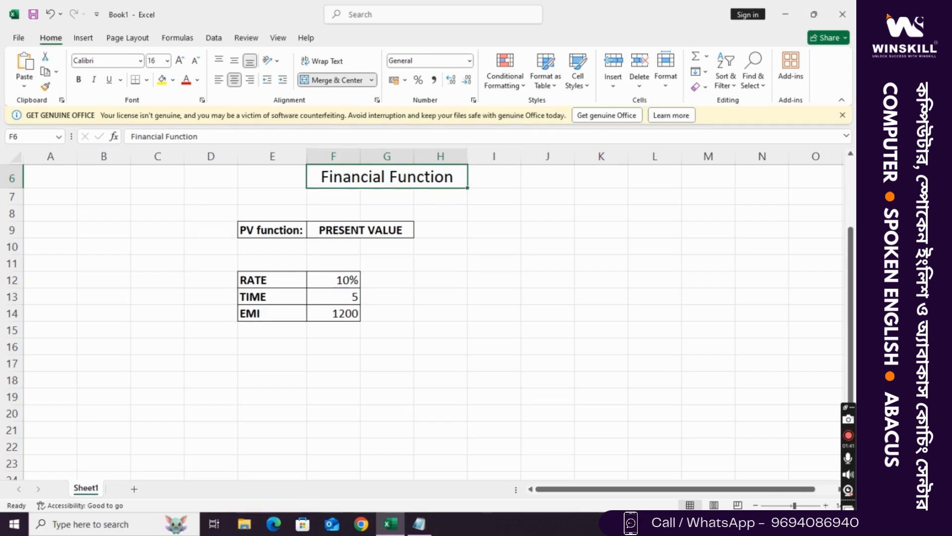
# - Review the Rate, Nper and Pmt definitions in the Notepad note beside the worksheet, and return to the Excel sheet
pyautogui.click(419, 524)
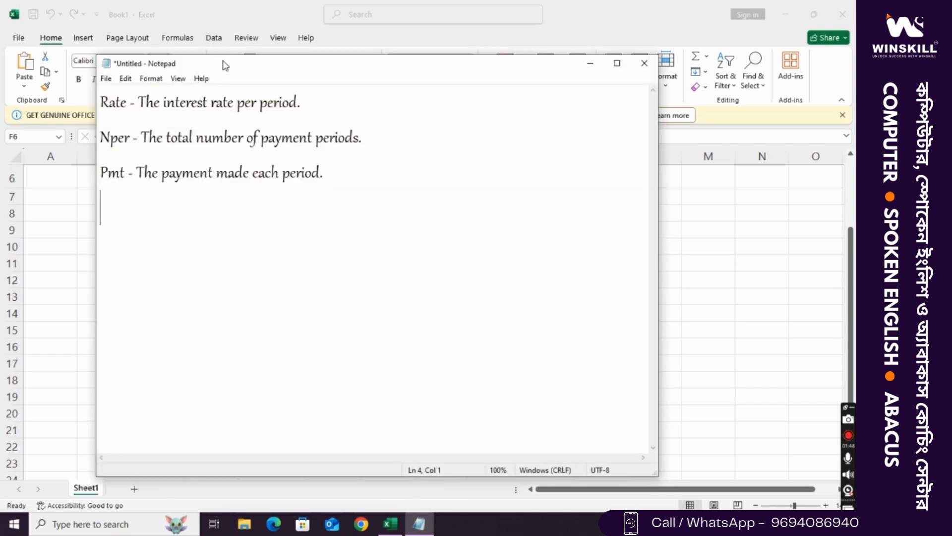
pyautogui.moveTo(224, 68); pyautogui.dragTo(438, 88)
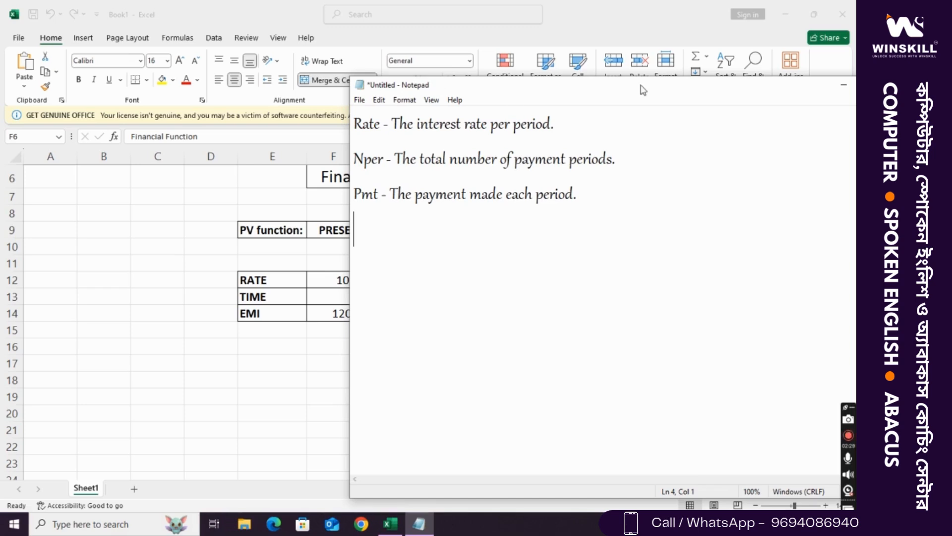
pyautogui.click(823, 83)
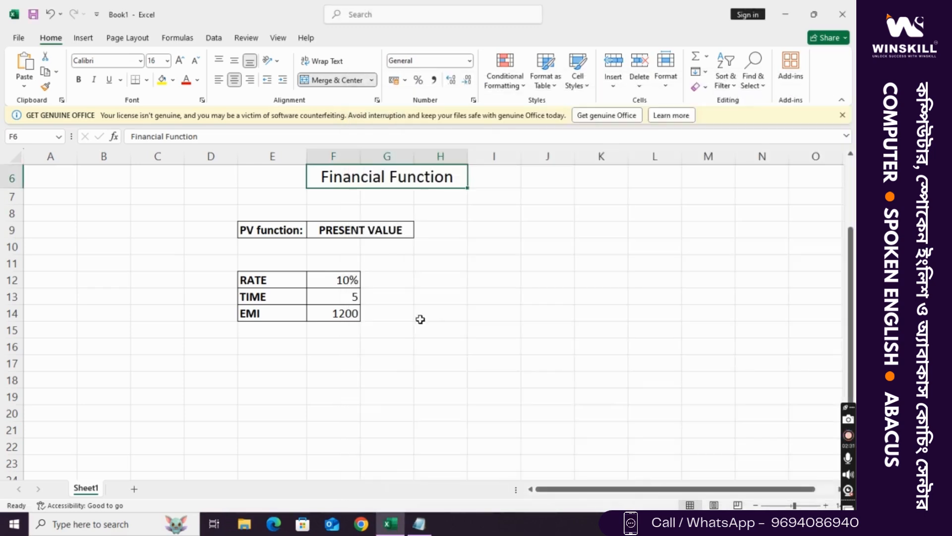
# - Apply All Borders to cells E16:F16 below the RATE, TIME and EMI table
pyautogui.moveTo(267, 342); pyautogui.dragTo(319, 340)
pyautogui.click(147, 79)
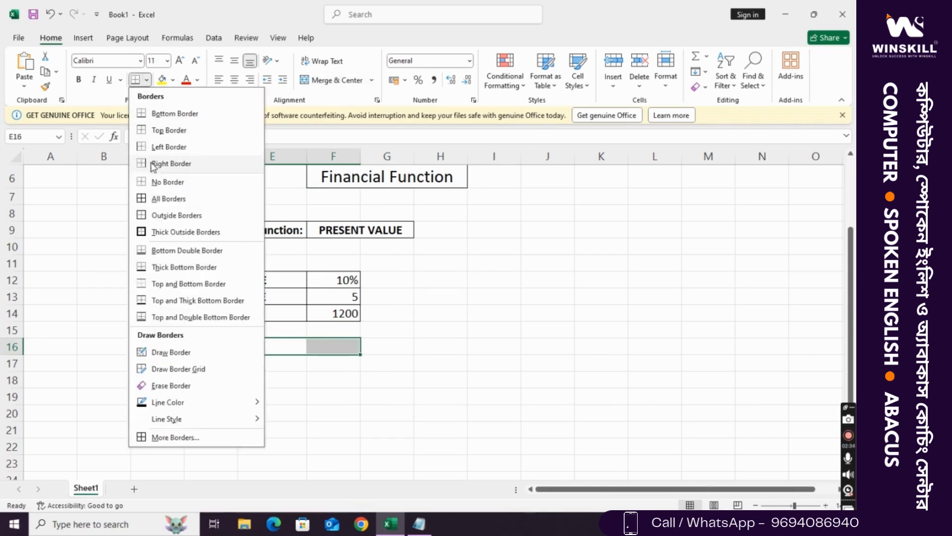
pyautogui.click(157, 198)
# - Enter the label PV in cell E16
pyautogui.click(268, 346)
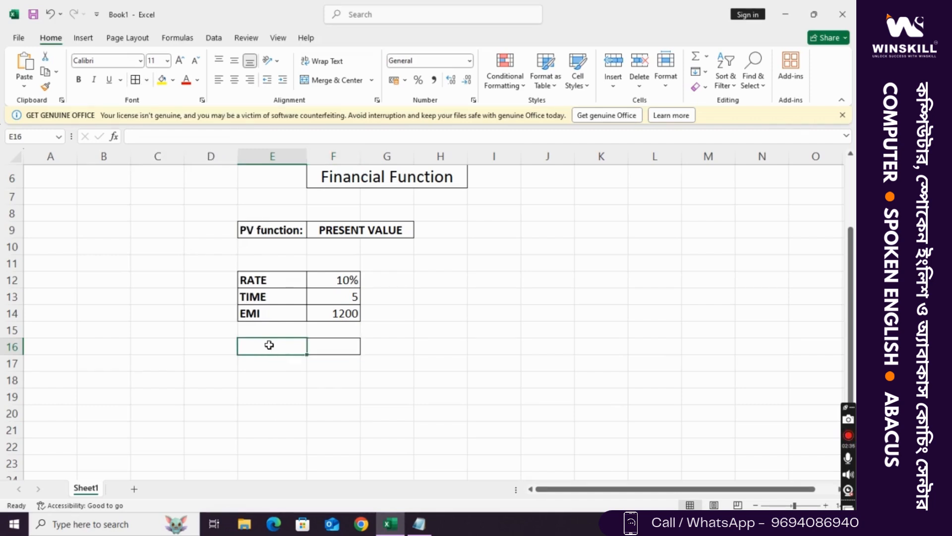
pyautogui.write('p')
pyautogui.press('BackSpace')
pyautogui.write('pv')
pyautogui.press('BackSpace')
pyautogui.press('BackSpace')
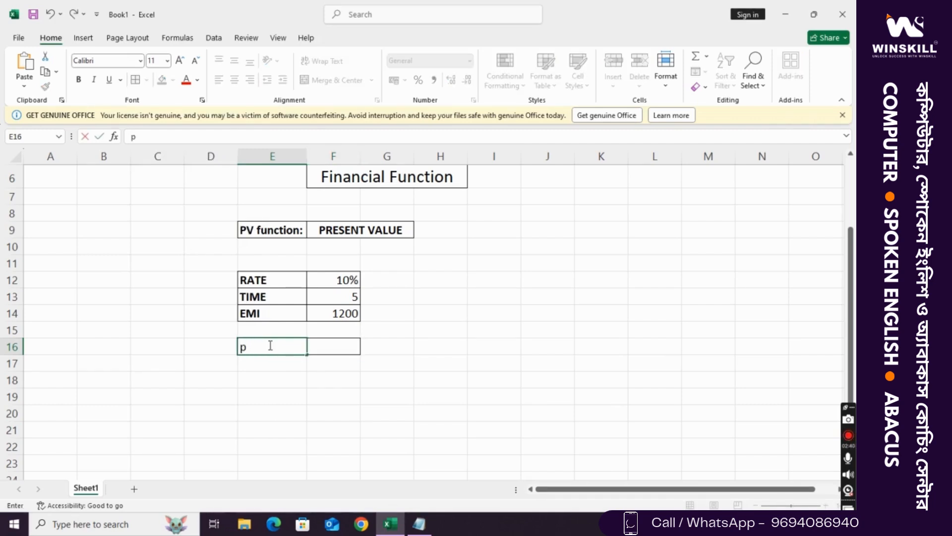
pyautogui.write('PV')
pyautogui.press('Tab')
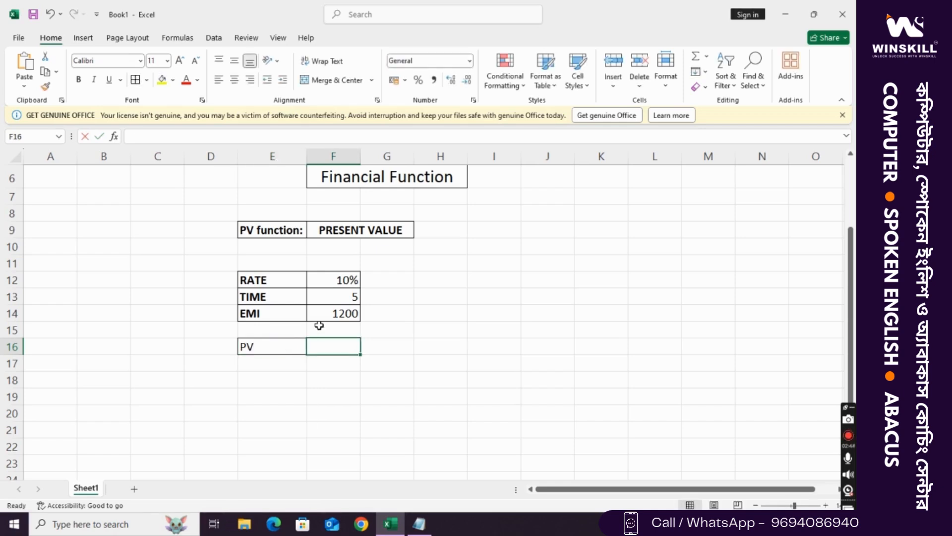
# - Calculate the present value in F16 with the formula =PV(F12/12,F13*12,-F14)
pyautogui.write('=PV(')
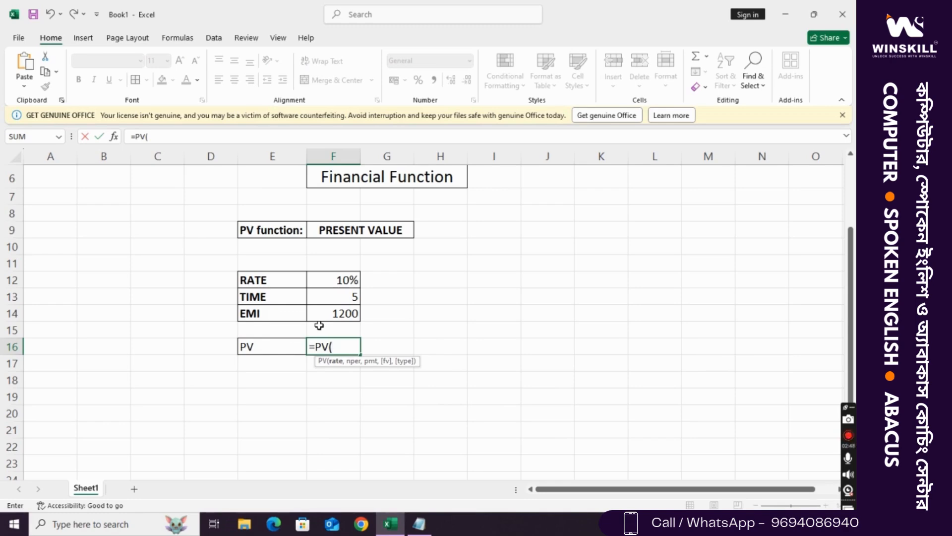
pyautogui.click(326, 275)
pyautogui.write('/')
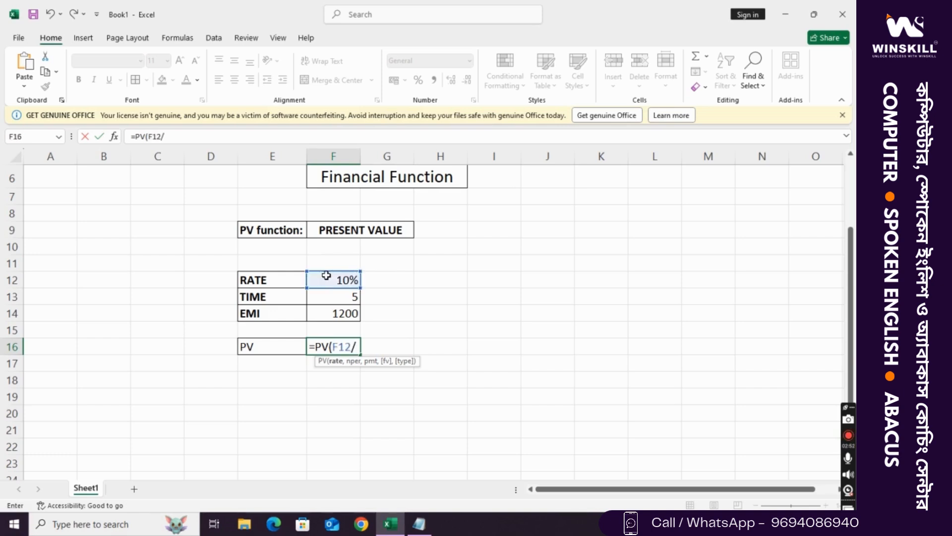
pyautogui.write('12,')
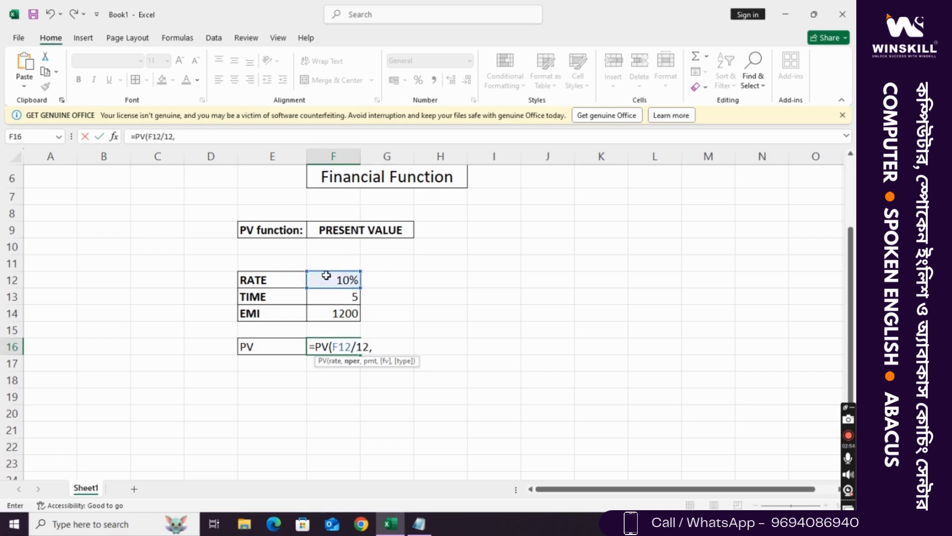
pyautogui.click(336, 295)
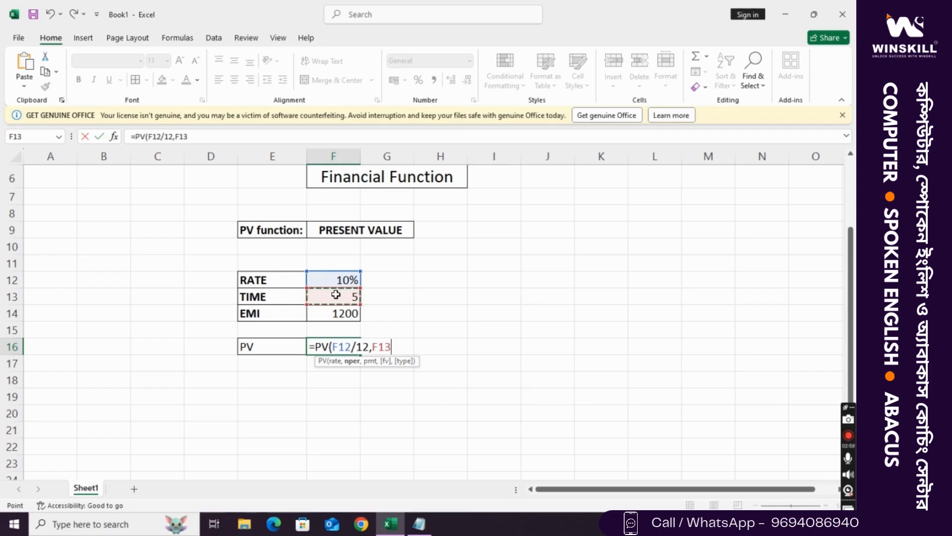
pyautogui.write('*12,')
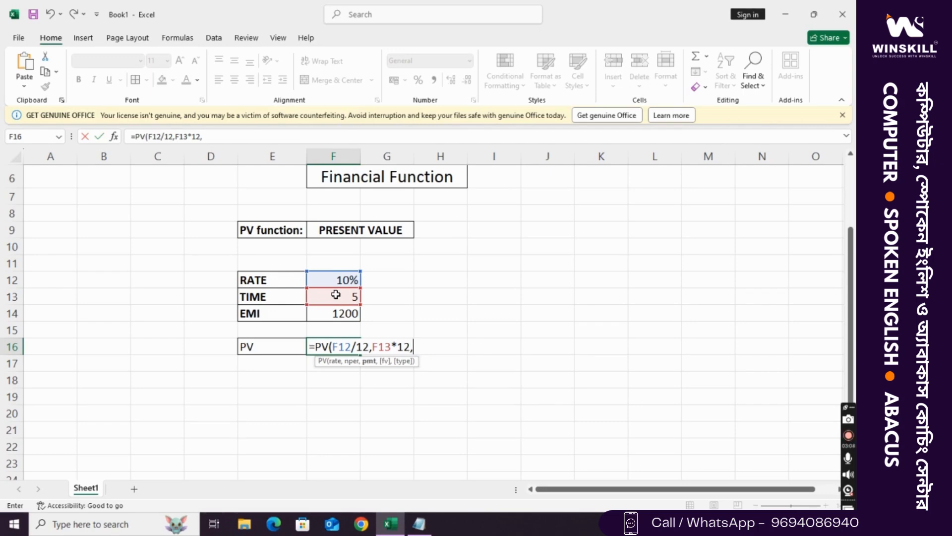
pyautogui.write('-')
pyautogui.click(333, 312)
pyautogui.write(')')
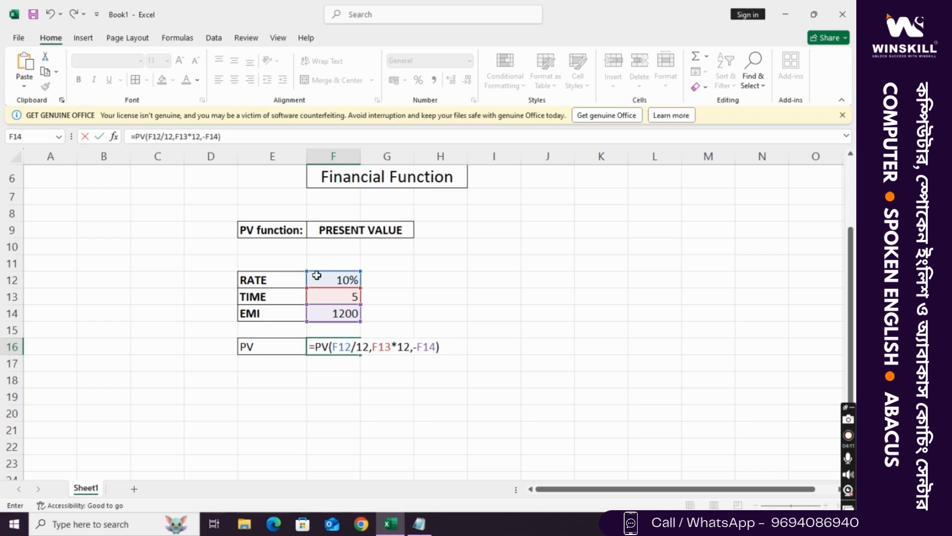
pyautogui.click(378, 347)
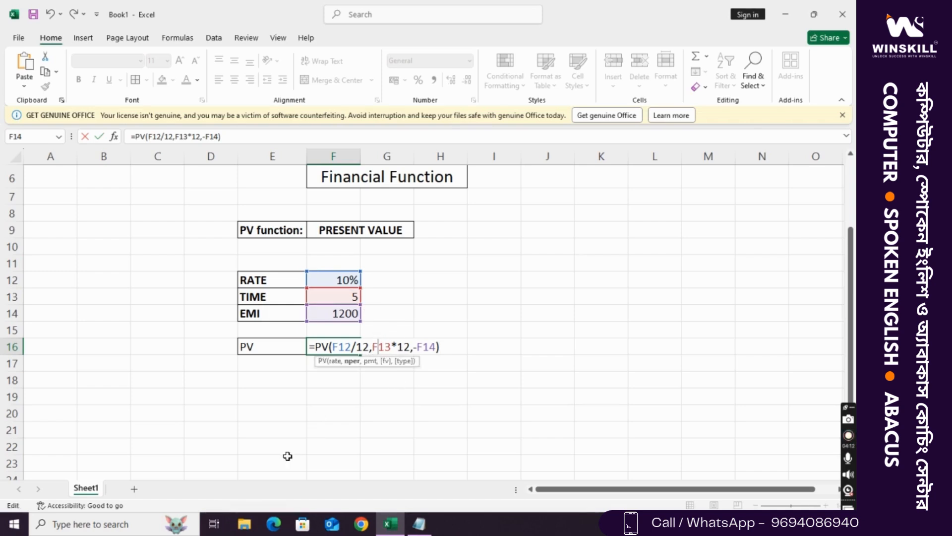
pyautogui.click(436, 345)
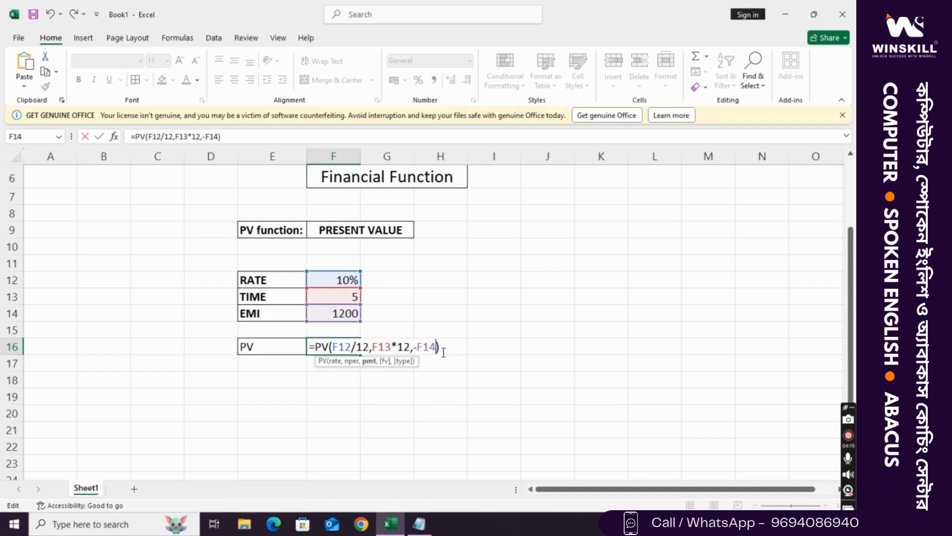
pyautogui.click(441, 342)
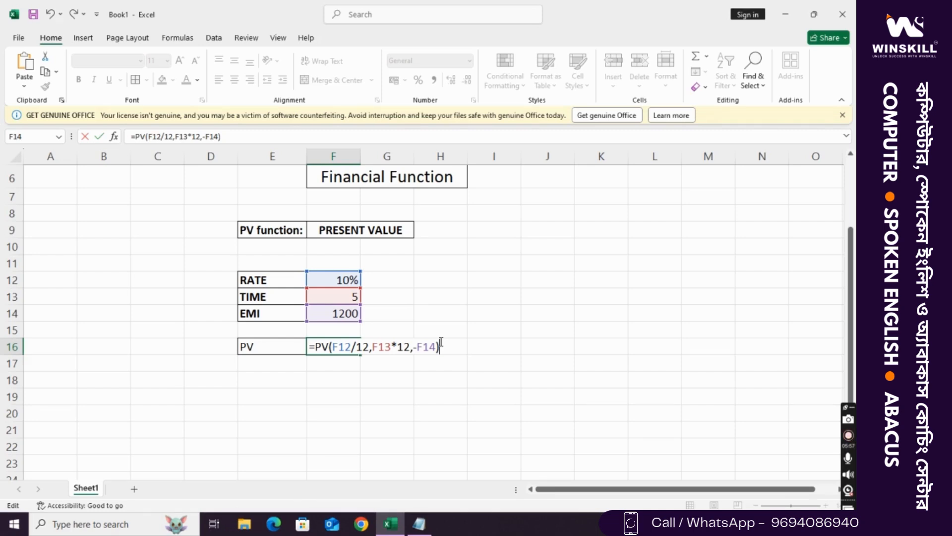
pyautogui.press('Return')
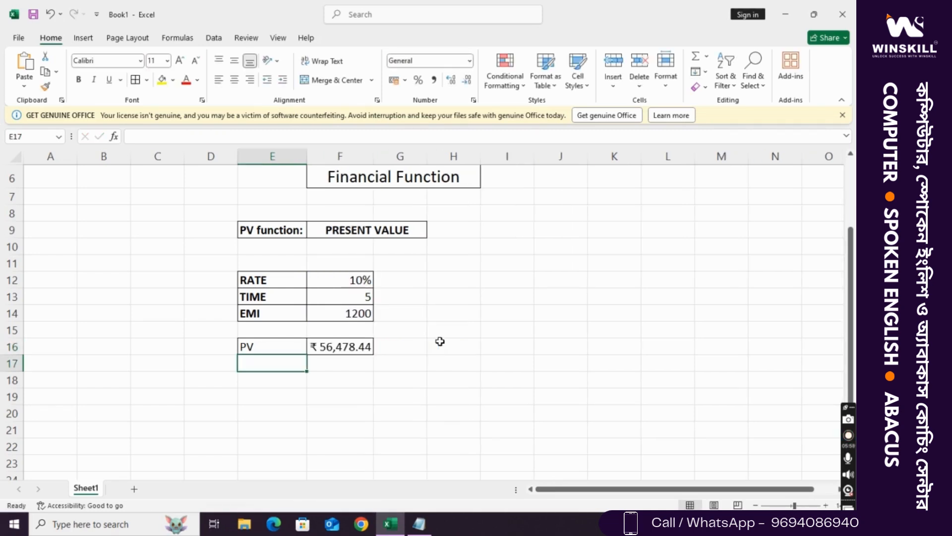
pyautogui.click(338, 284)
pyautogui.click(339, 293)
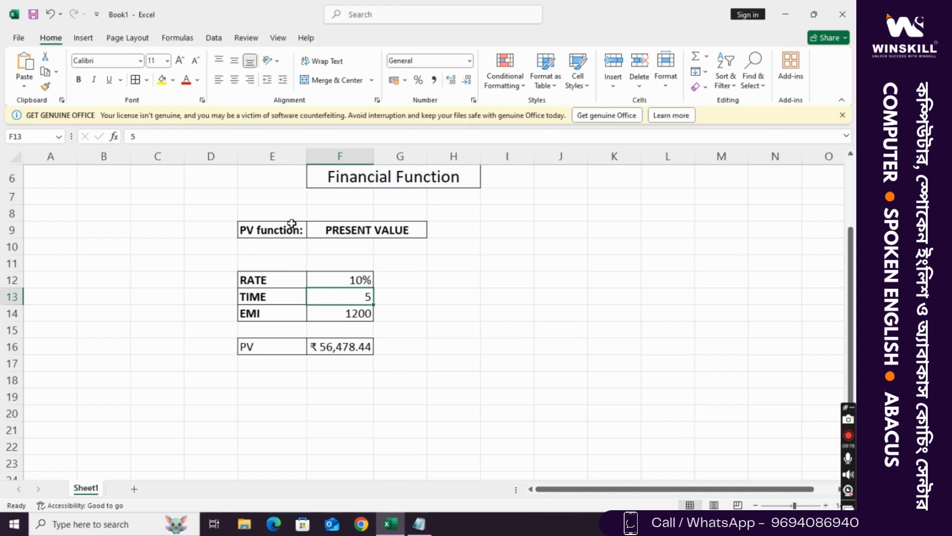
# - Copy the PV function heading in E9:G9 to the cells starting at J9
pyautogui.moveTo(261, 229); pyautogui.dragTo(328, 231)
pyautogui.hotkey('ctrl', 'c')
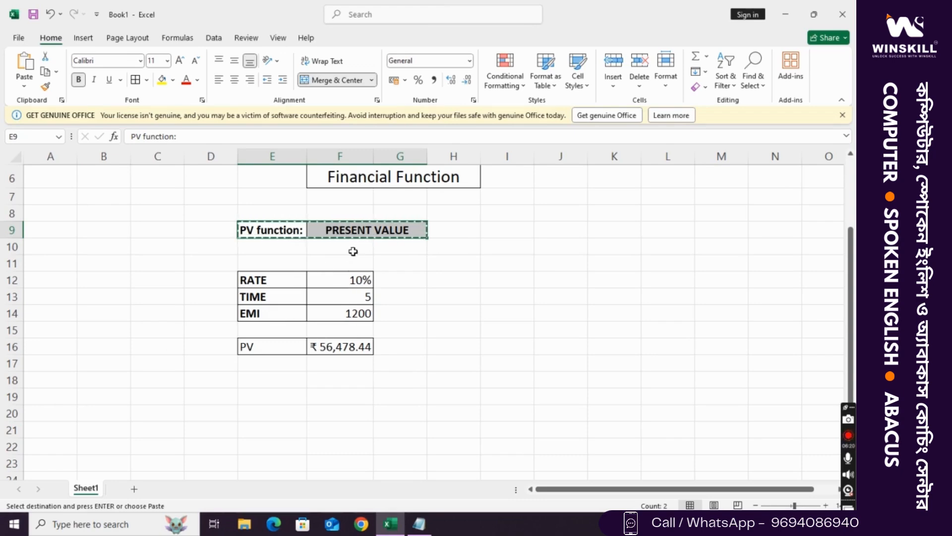
pyautogui.click(551, 231)
pyautogui.hotkey('ctrl', 'v')
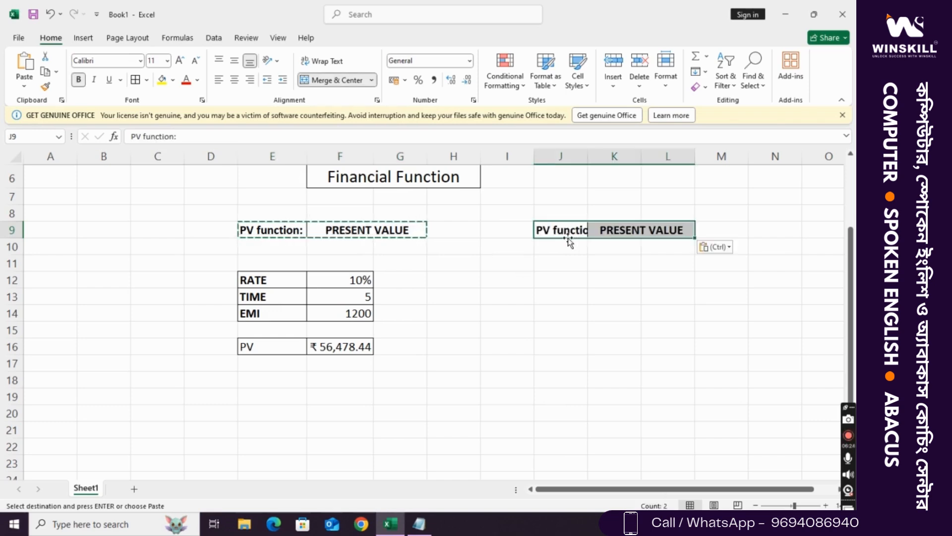
# - Change the copied heading to "FV function:" and "FUTURE VALUE", and widen column J to fit its label
pyautogui.doubleClick(546, 231)
pyautogui.moveTo(545, 233); pyautogui.dragTo(532, 232)
pyautogui.write('F')
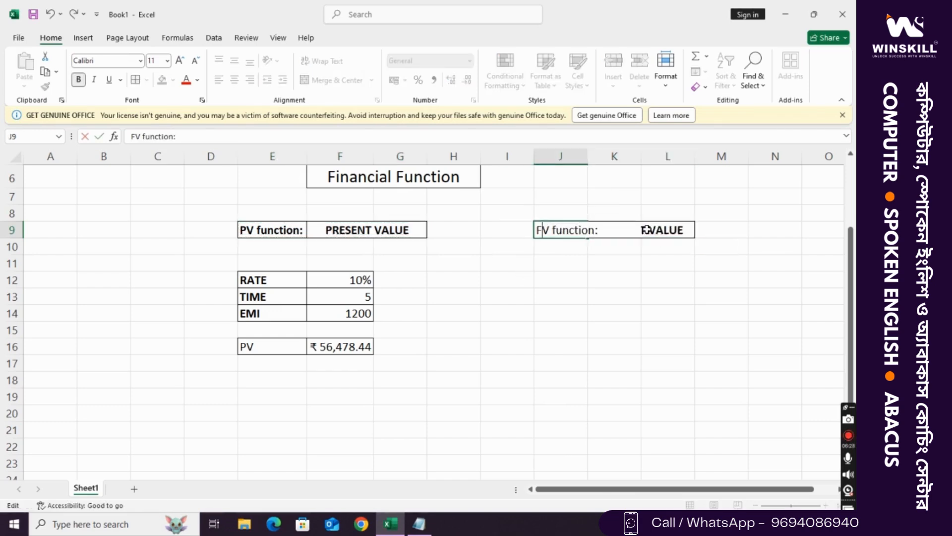
pyautogui.click(648, 230)
pyautogui.doubleClick(648, 231)
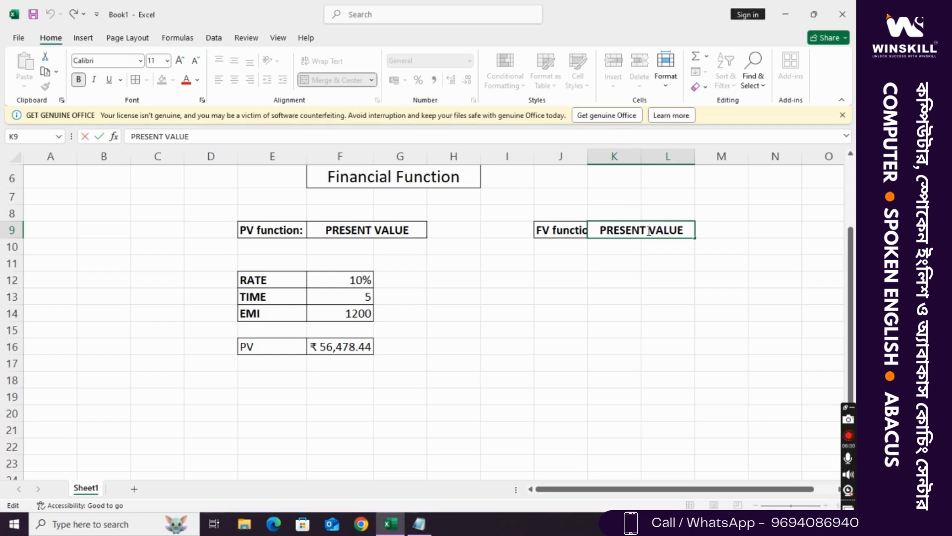
pyautogui.moveTo(631, 231); pyautogui.dragTo(600, 232)
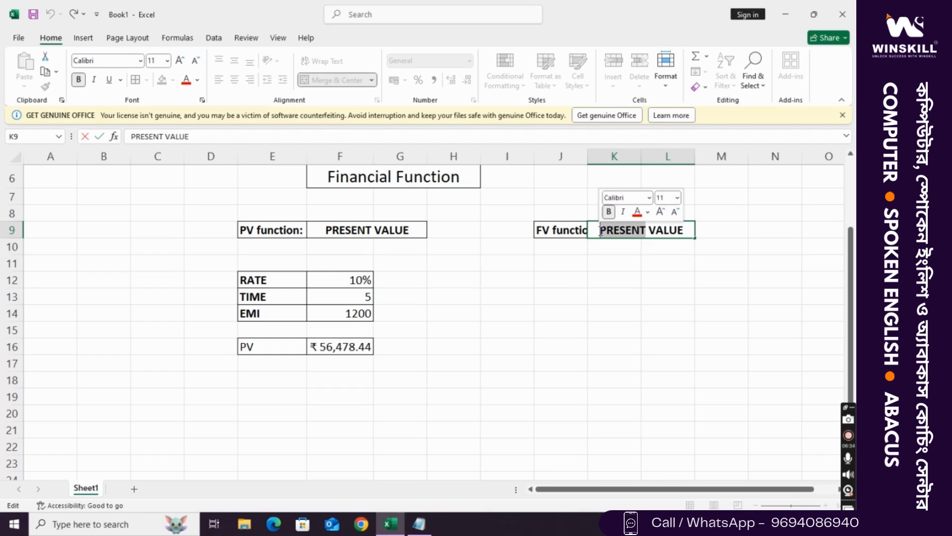
pyautogui.write('FUTURE')
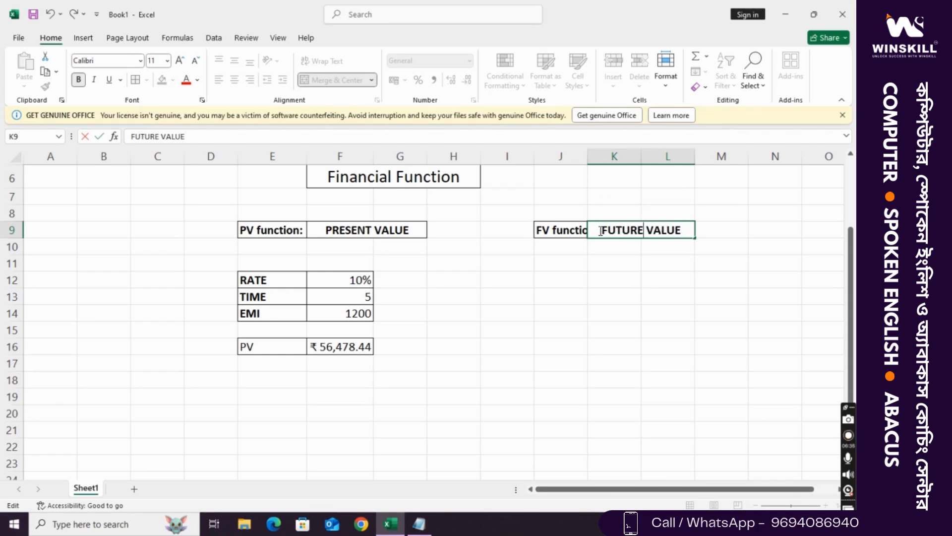
pyautogui.press('Return')
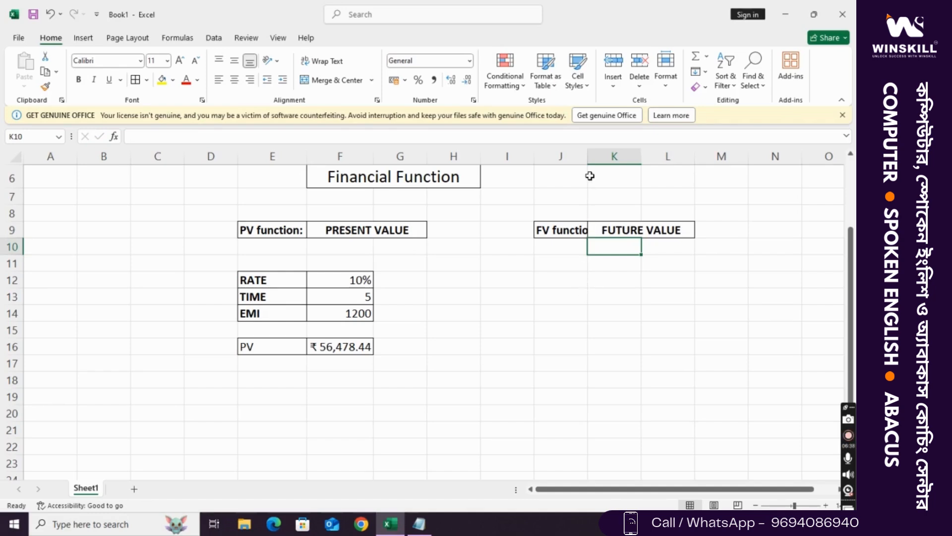
pyautogui.moveTo(588, 151); pyautogui.dragTo(603, 151)
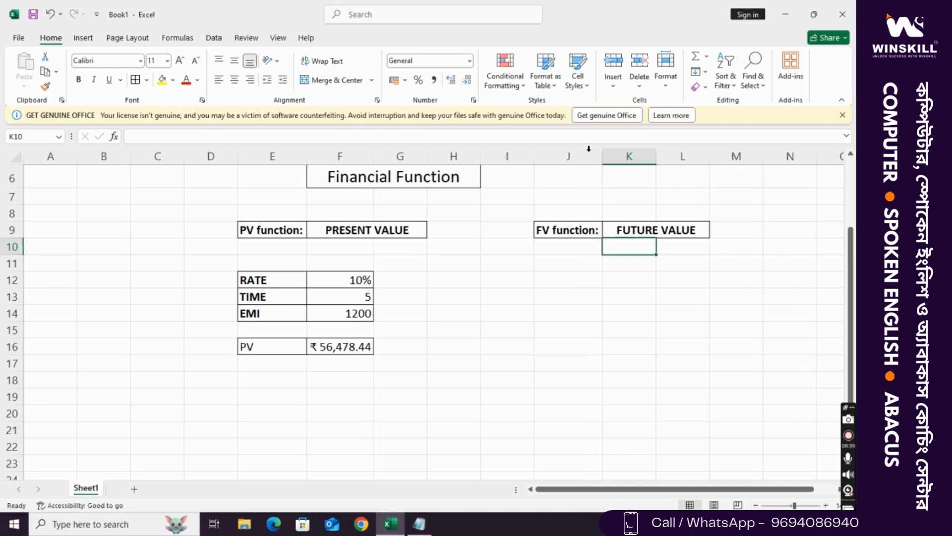
# - Copy the RATE, TIME and EMI table in E12:F14 to the cells starting at J12
pyautogui.click(271, 281)
pyautogui.moveTo(321, 296); pyautogui.dragTo(341, 310)
pyautogui.hotkey('ctrl', 'c')
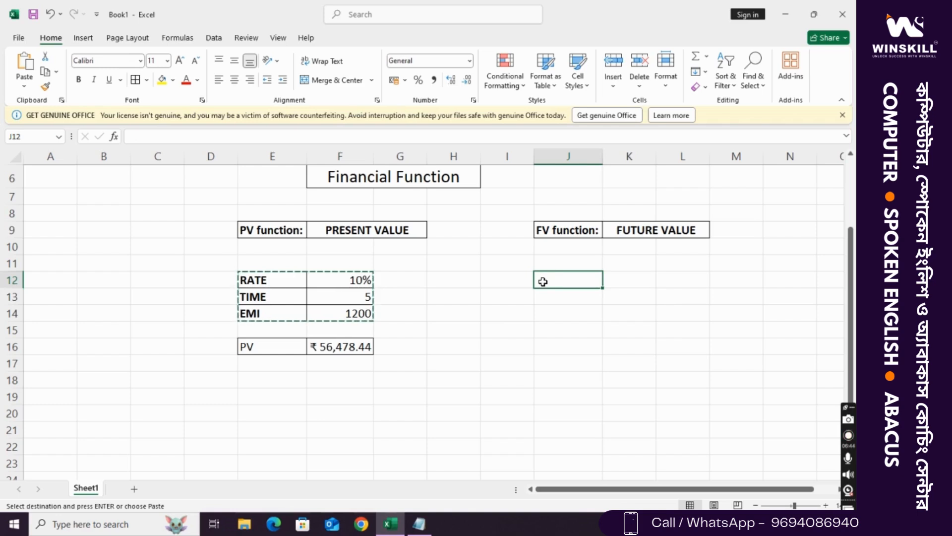
pyautogui.hotkey('ctrl', 'v')
# - Enter the label FV in J16 and apply borders to cells J16:K16
pyautogui.click(547, 348)
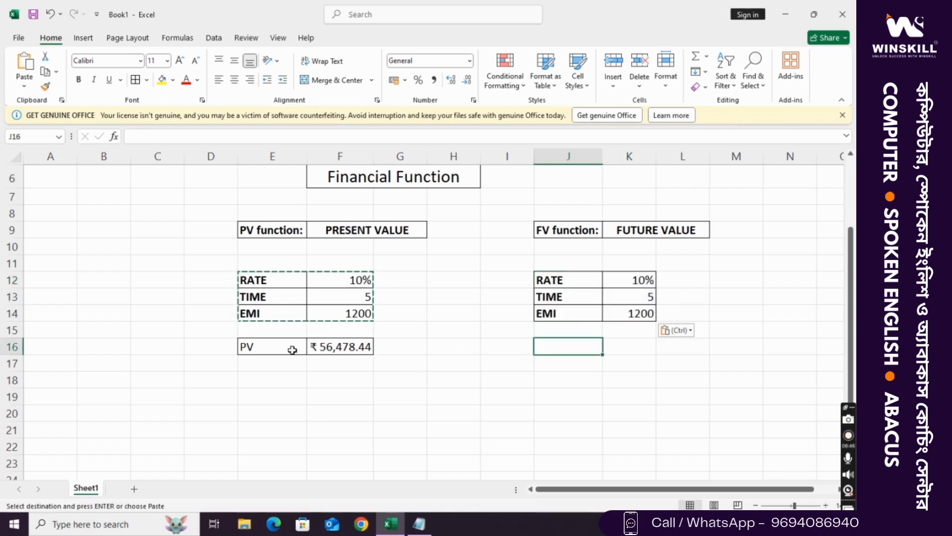
pyautogui.write('FV')
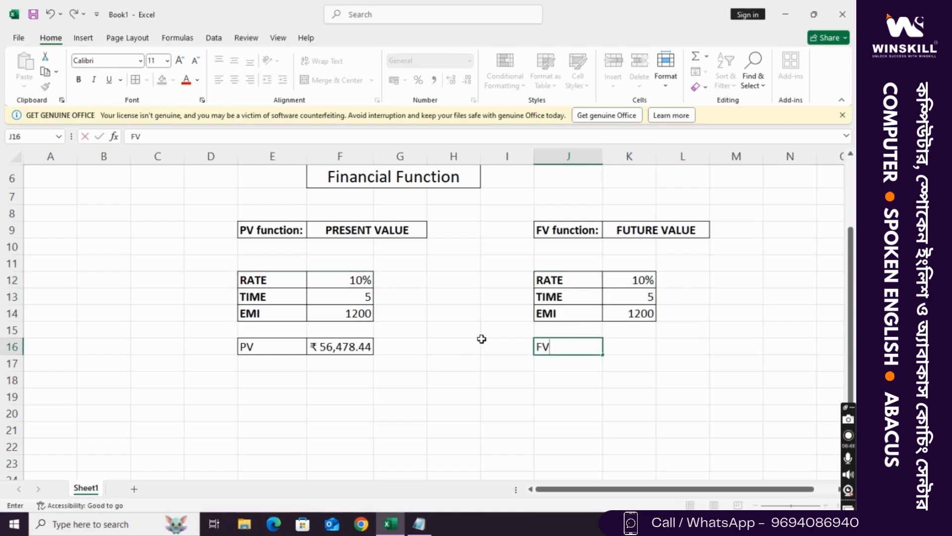
pyautogui.press('Tab')
pyautogui.moveTo(543, 346); pyautogui.dragTo(629, 341)
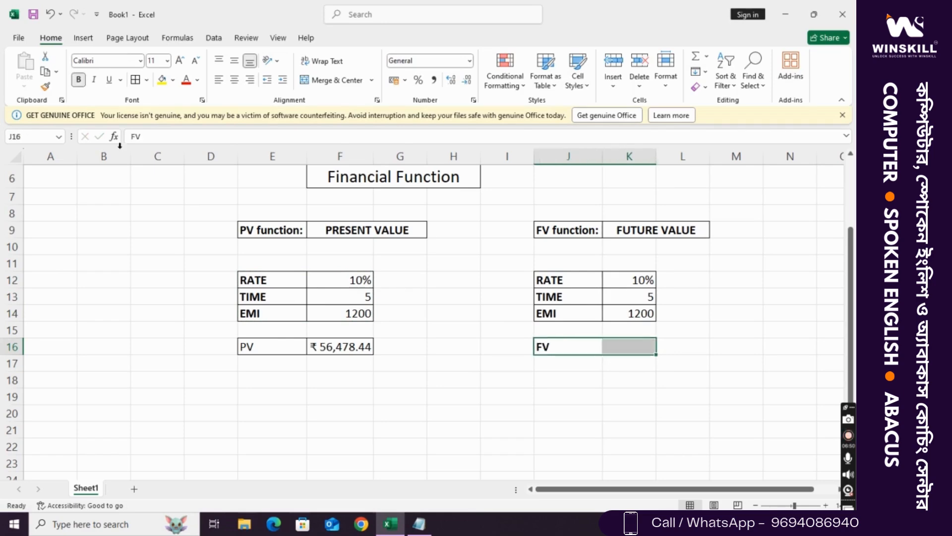
pyautogui.click(136, 81)
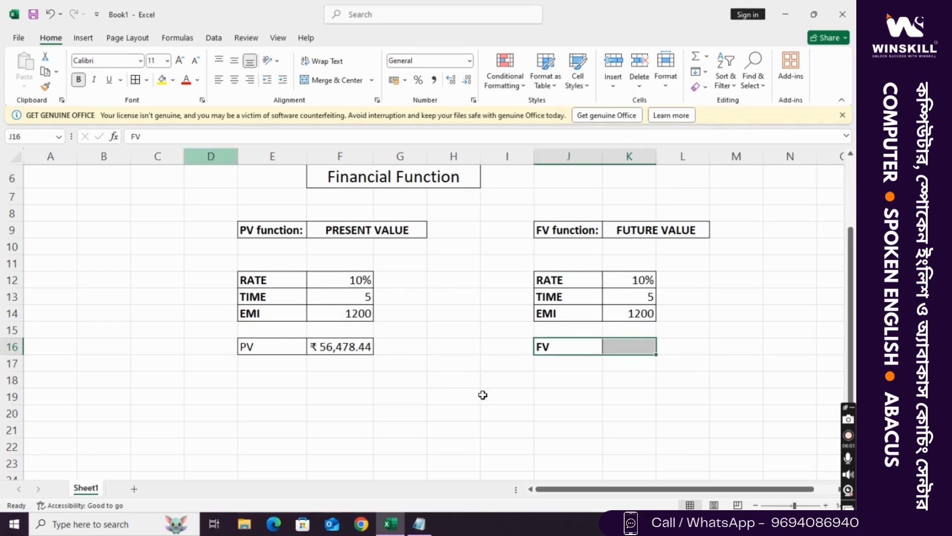
# - Calculate the future value in K16 with the formula =FV(K12/12,K13*12,-K14)
pyautogui.click(642, 347)
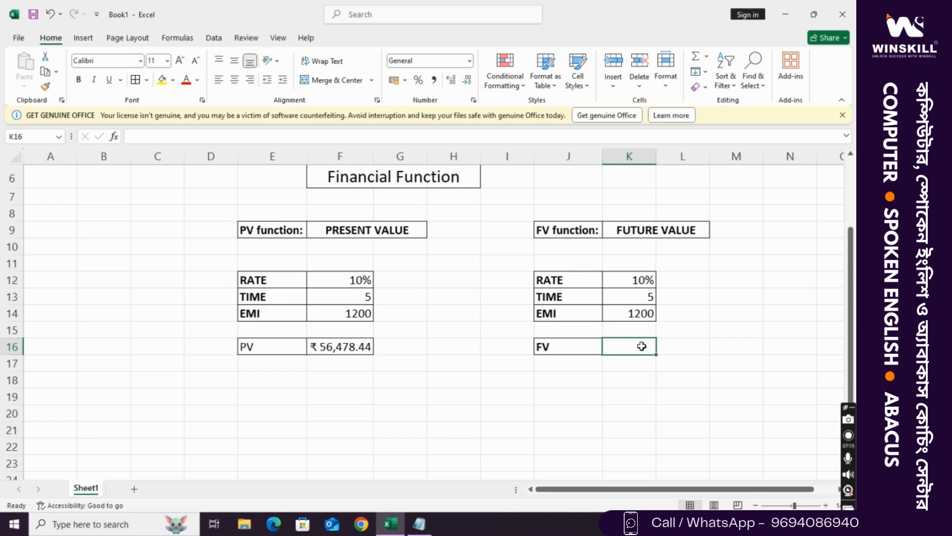
pyautogui.write('=')
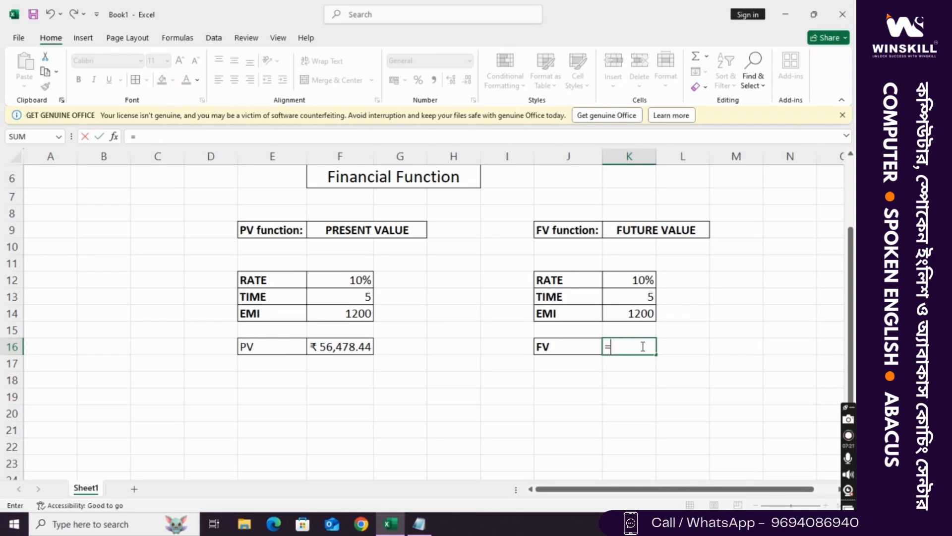
pyautogui.write('FV')
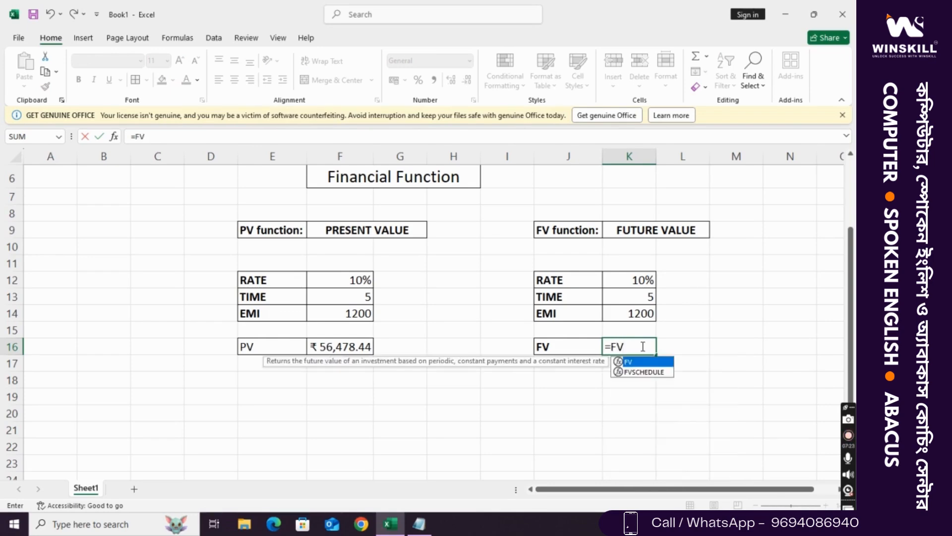
pyautogui.write('(')
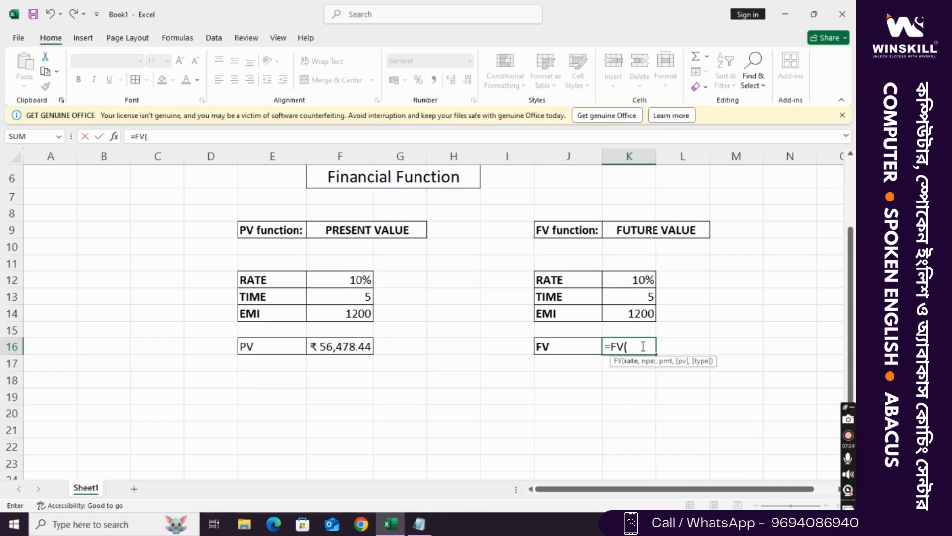
pyautogui.click(639, 279)
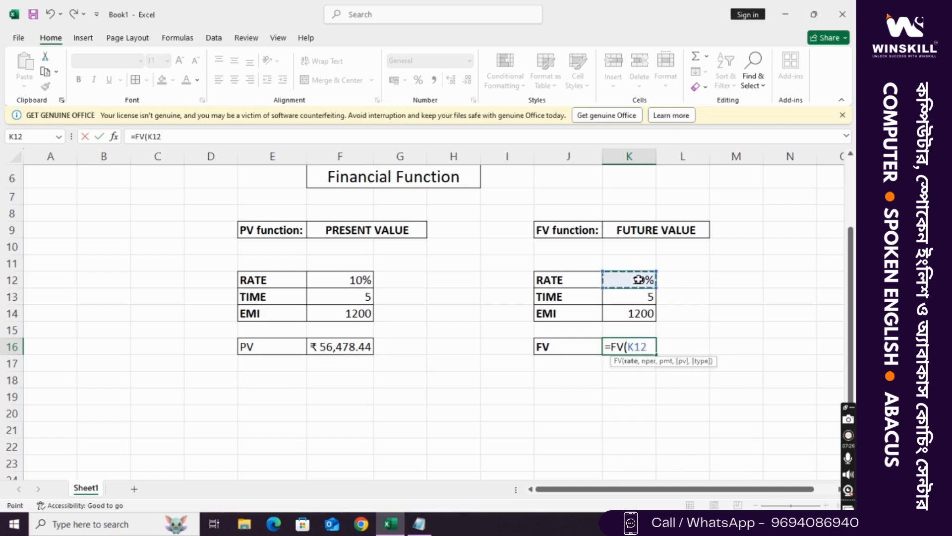
pyautogui.write('/12,')
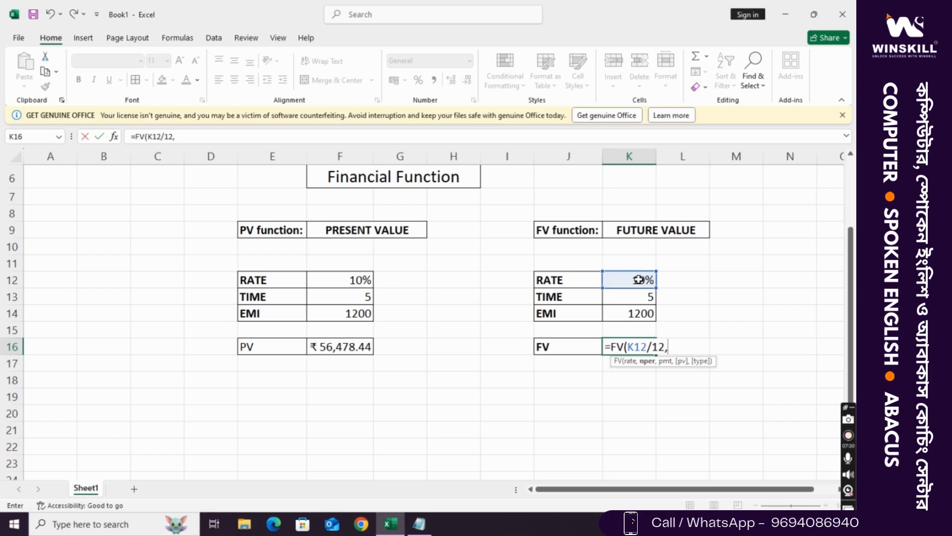
pyautogui.click(644, 293)
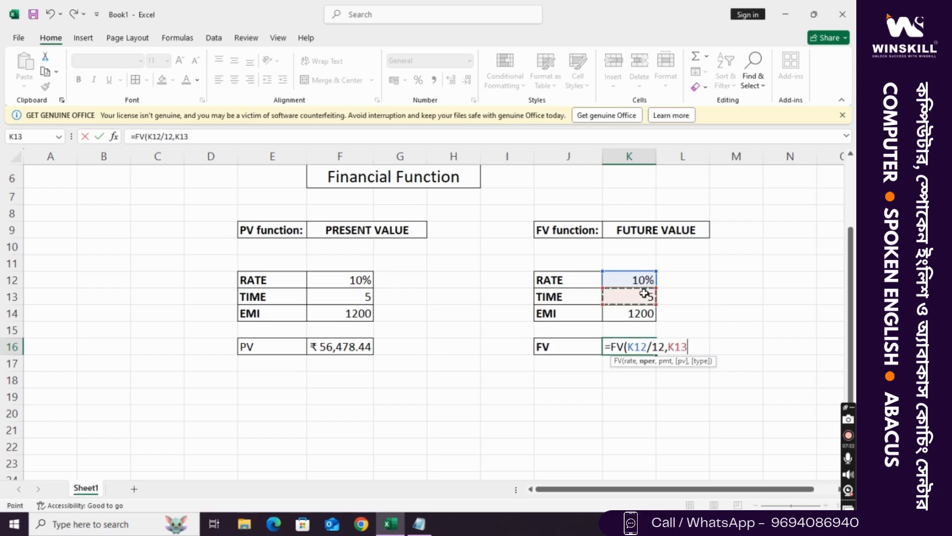
pyautogui.write('*12,-')
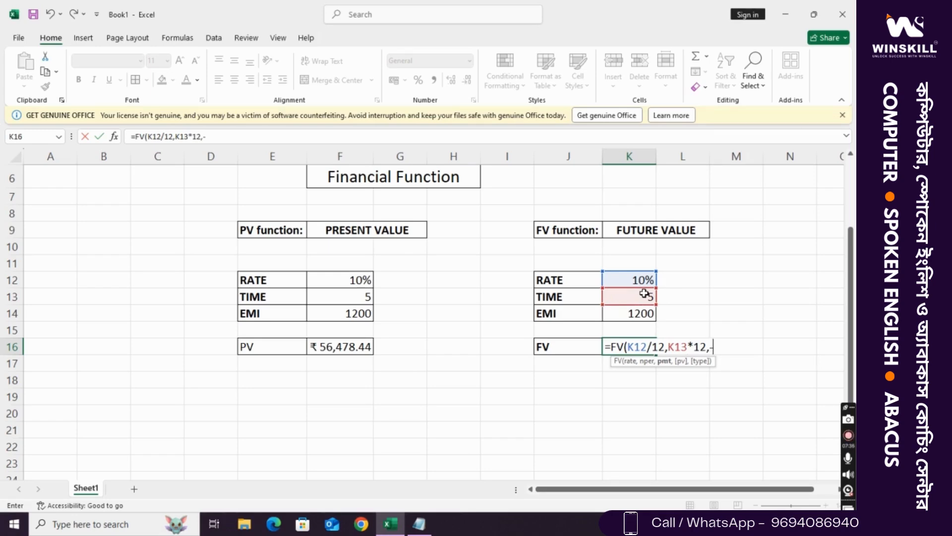
pyautogui.click(623, 309)
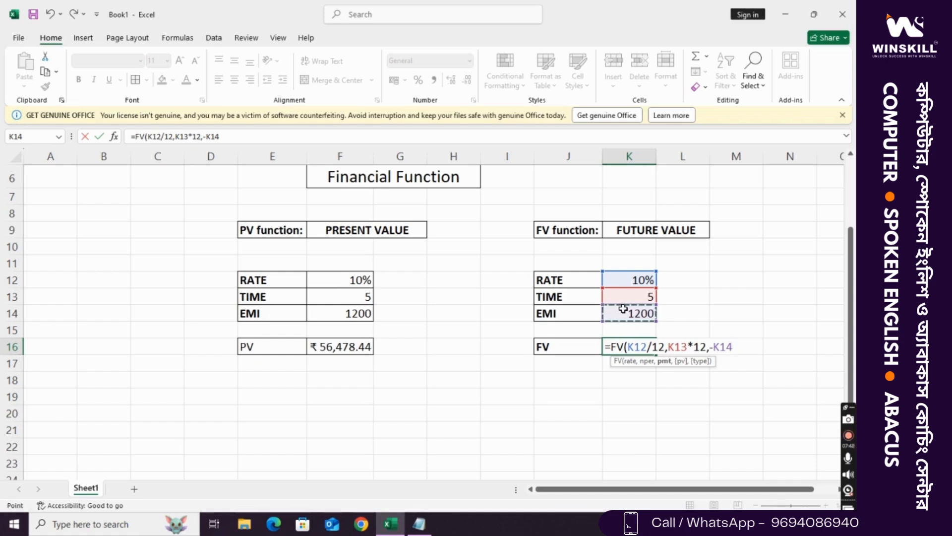
pyautogui.write(')')
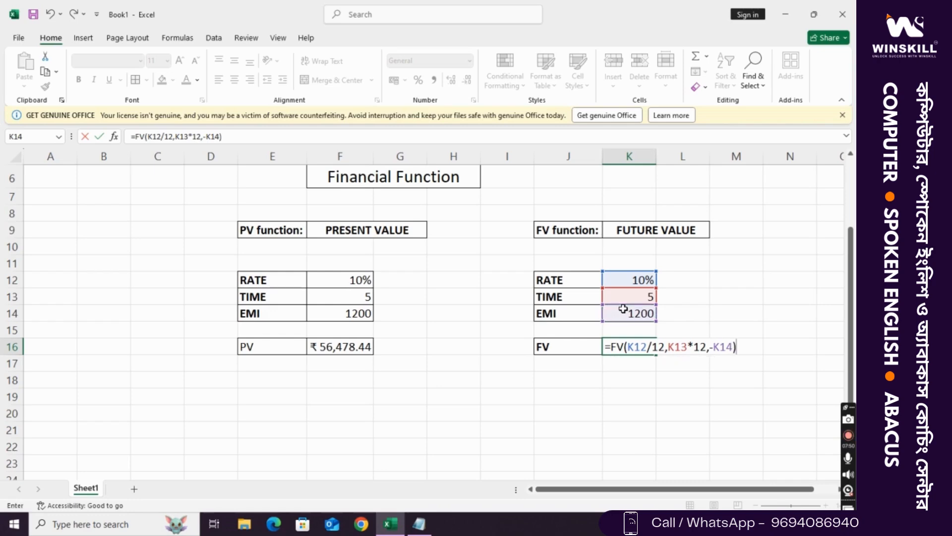
pyautogui.press('Return')
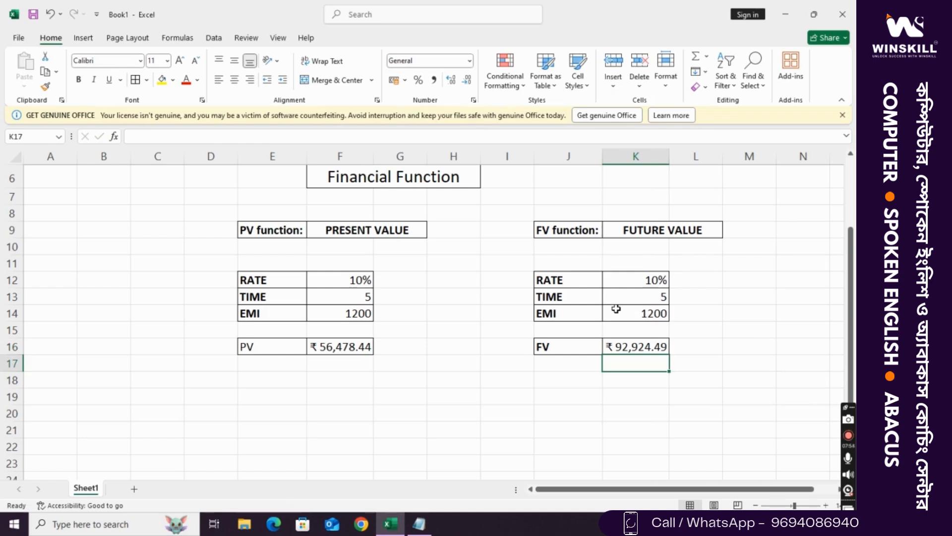
pyautogui.click(621, 345)
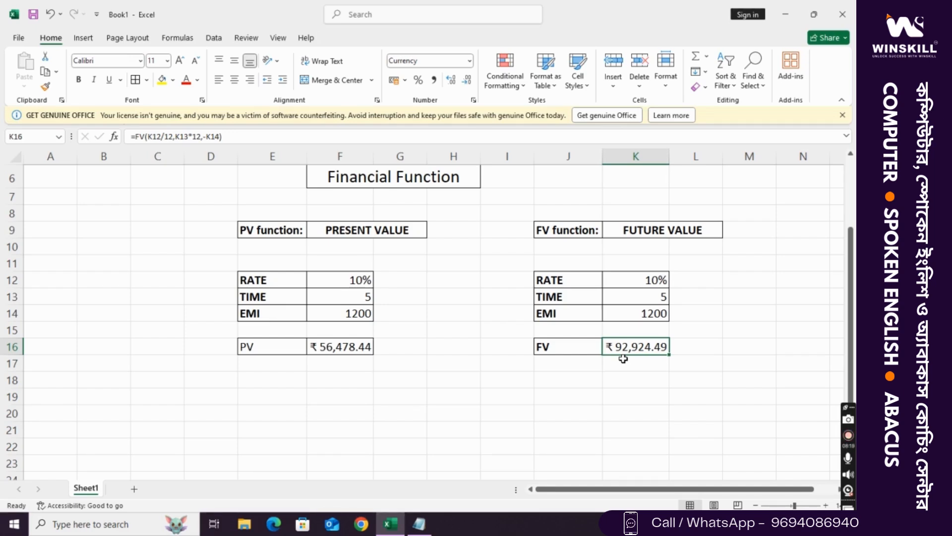
# - Enter the heading PMT in cell E19 and apply borders to it
pyautogui.click(272, 398)
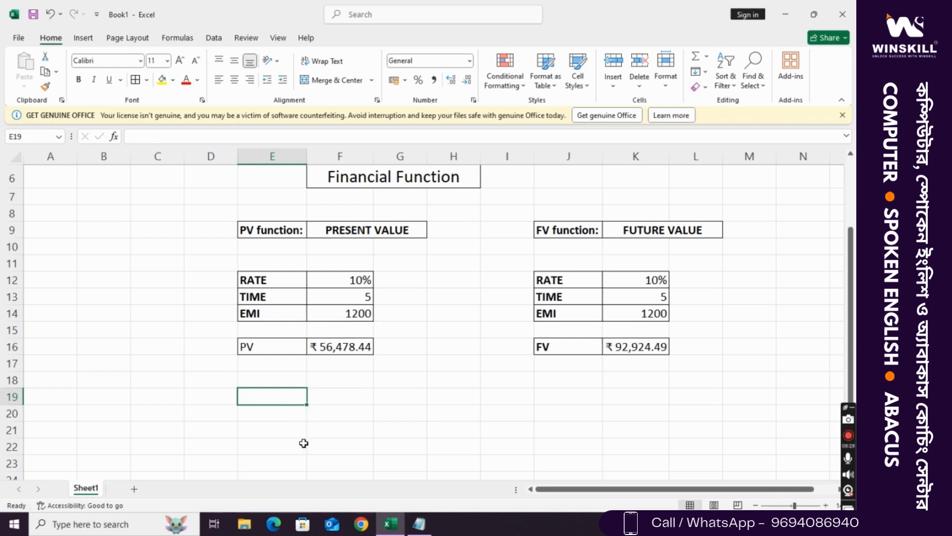
pyautogui.write('PMT')
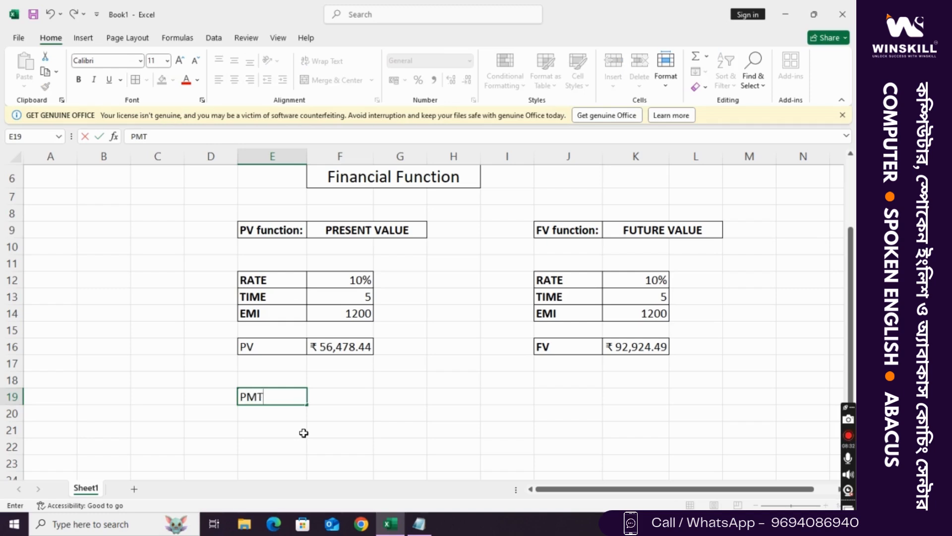
pyautogui.press('Return')
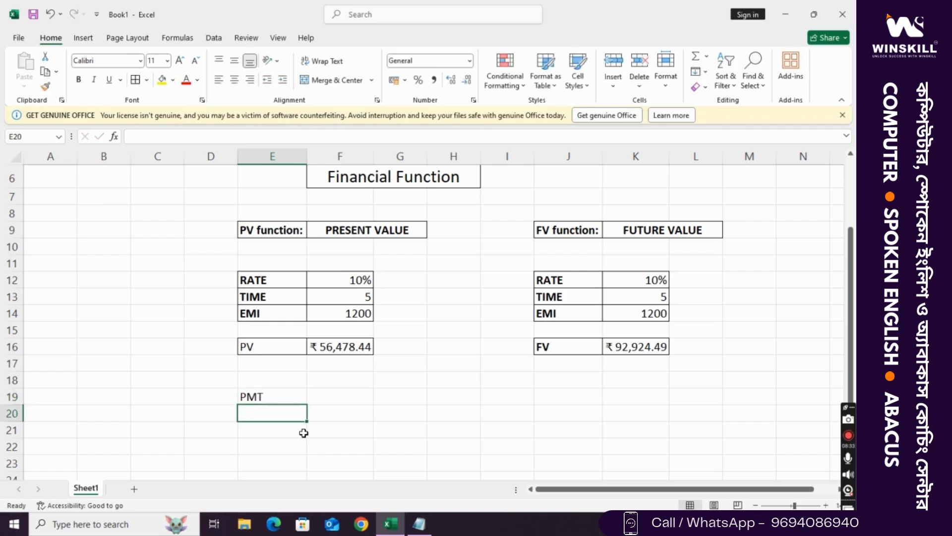
pyautogui.click(298, 394)
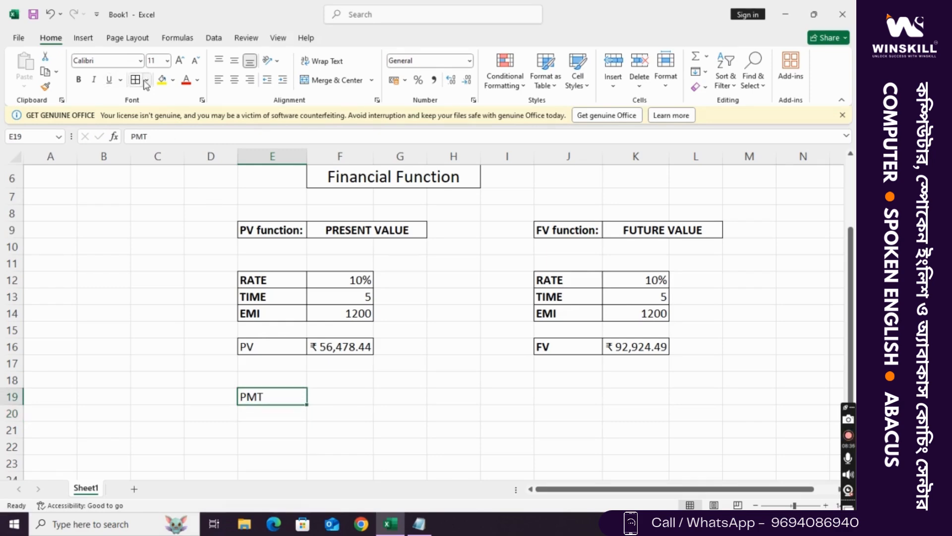
pyautogui.click(289, 444)
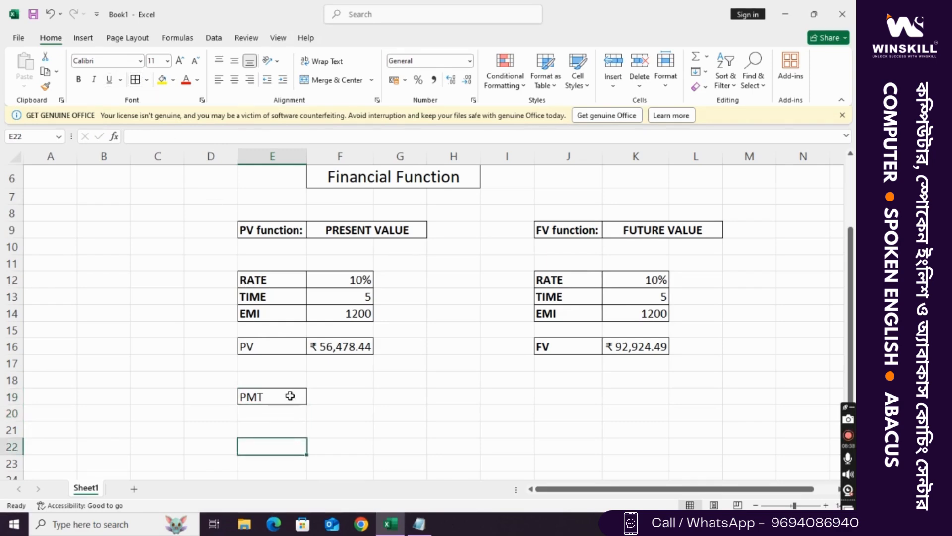
# - Copy the RATE and TIME rows in E12:F13 to the cells starting at E21
pyautogui.scroll(-2, 290, 395)
pyautogui.click(272, 338)
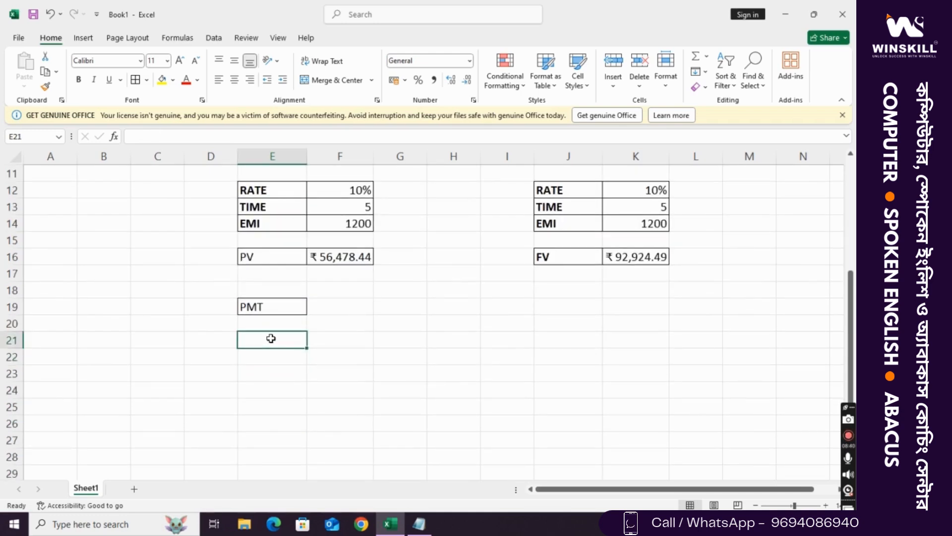
pyautogui.scroll(2, 465, 357)
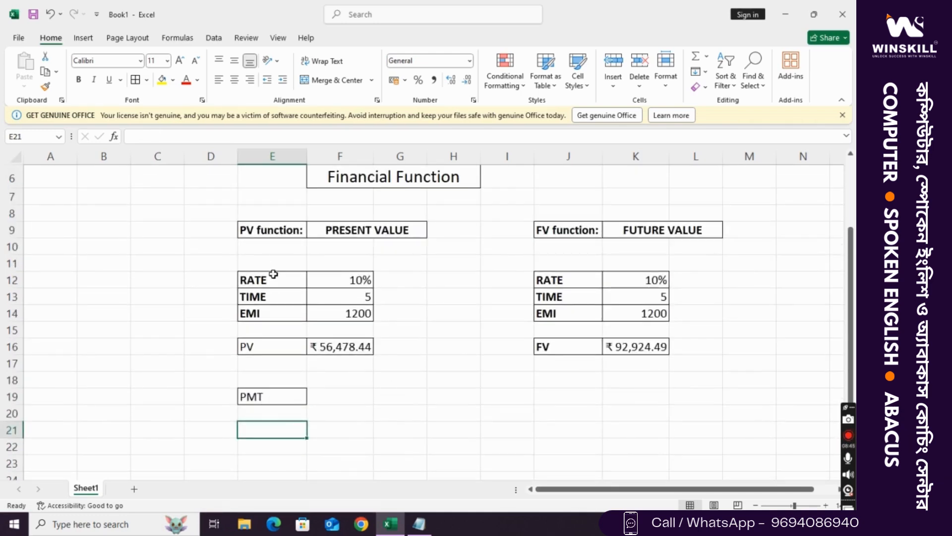
pyautogui.moveTo(253, 281); pyautogui.dragTo(343, 295)
pyautogui.hotkey('ctrl', 'c')
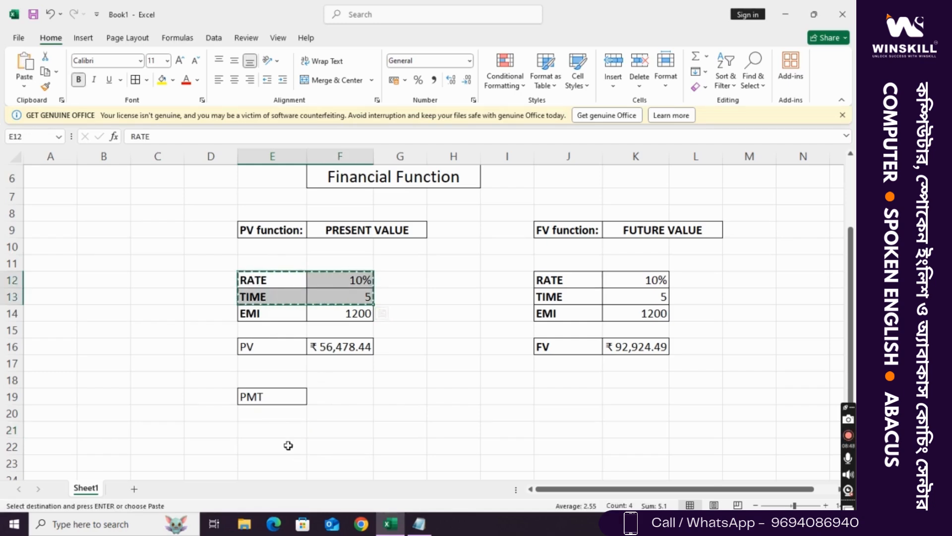
pyautogui.click(277, 428)
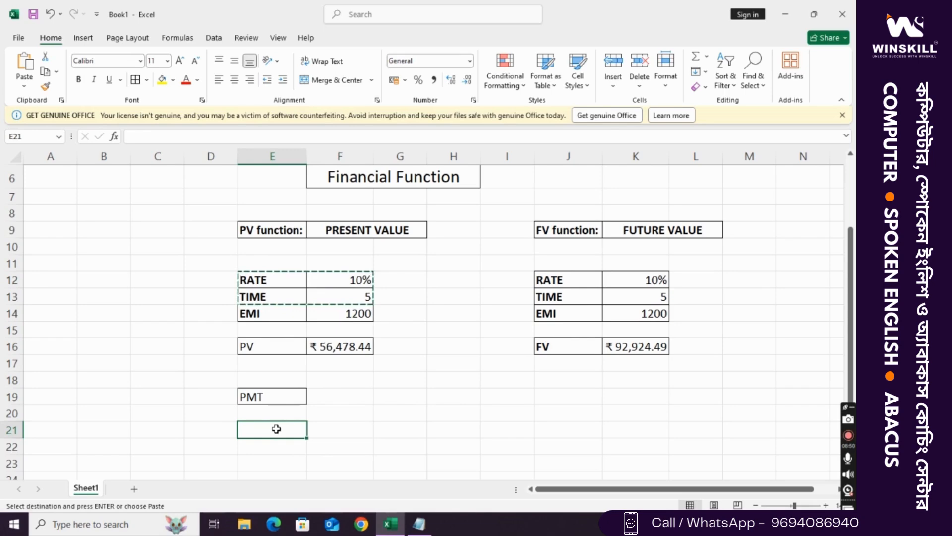
pyautogui.hotkey('ctrl', 'v')
# - Add a PV row with the value 56478.44 in E23:F23 and apply borders to it
pyautogui.moveTo(284, 337); pyautogui.dragTo(322, 348)
pyautogui.hotkey('ctrl', 'c')
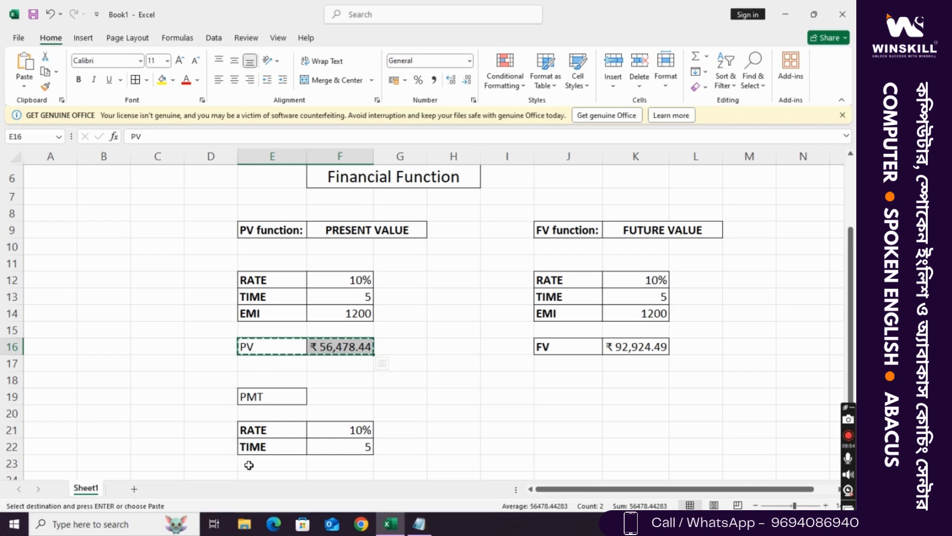
pyautogui.doubleClick(249, 461)
pyautogui.write('PV')
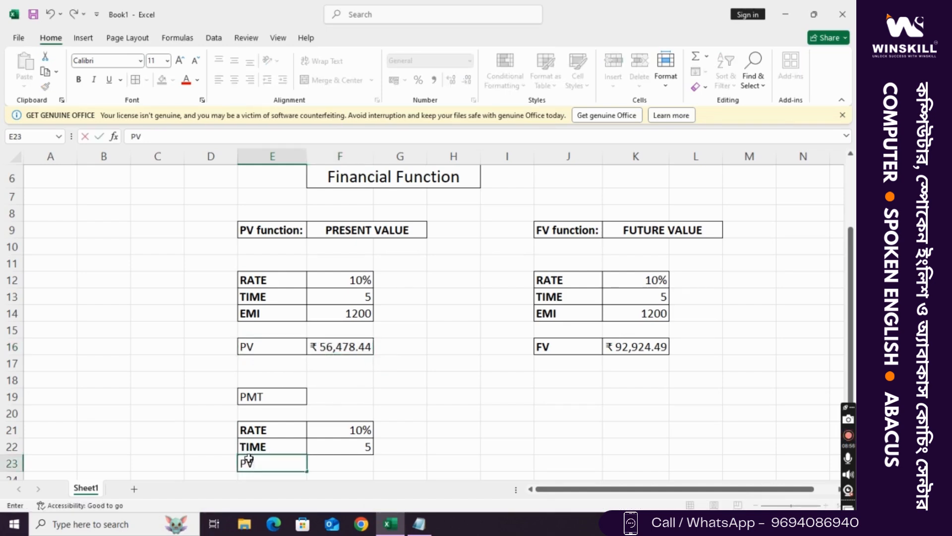
pyautogui.press('Tab')
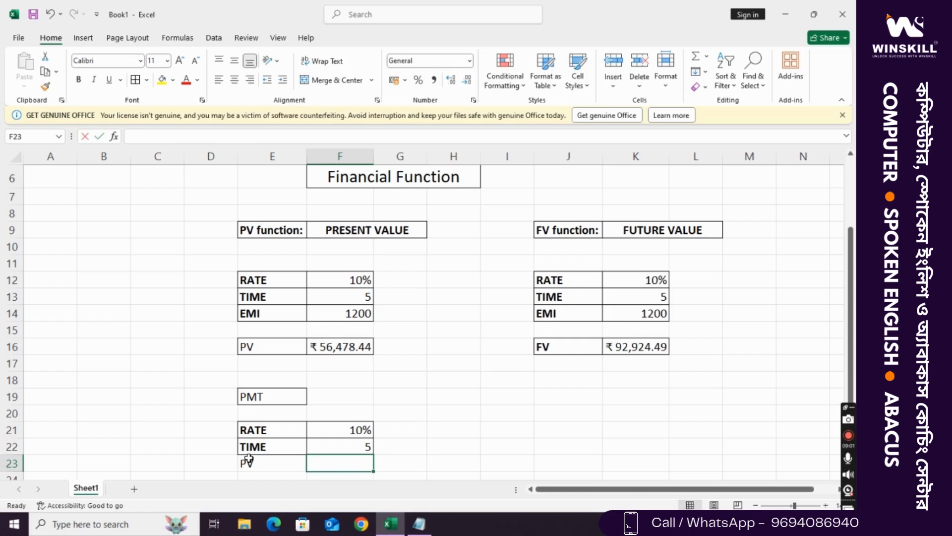
pyautogui.write('56')
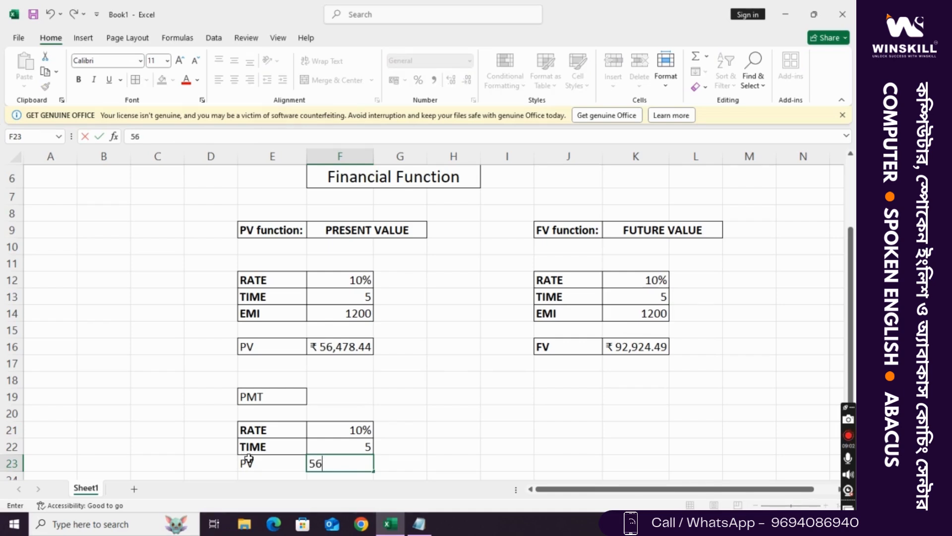
pyautogui.write('478.44')
pyautogui.click(248, 474)
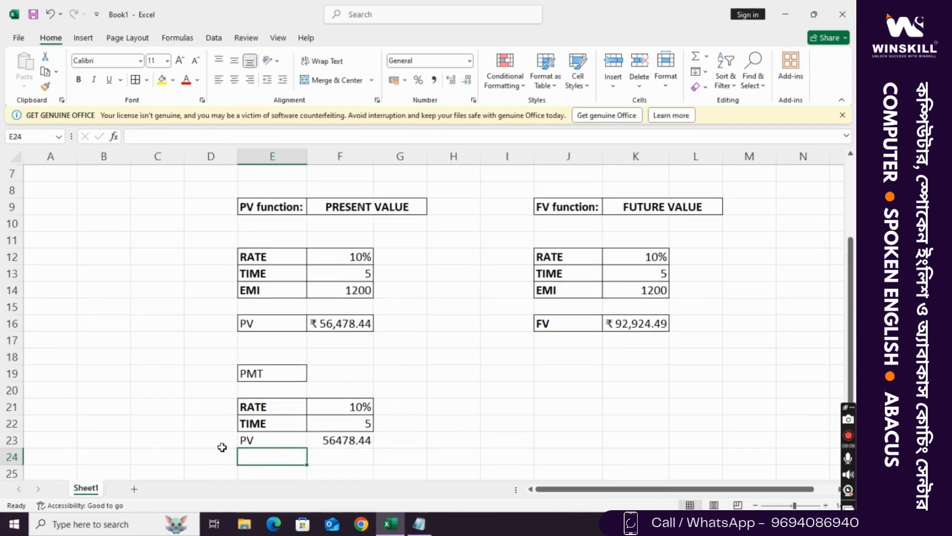
pyautogui.moveTo(253, 420); pyautogui.dragTo(323, 433)
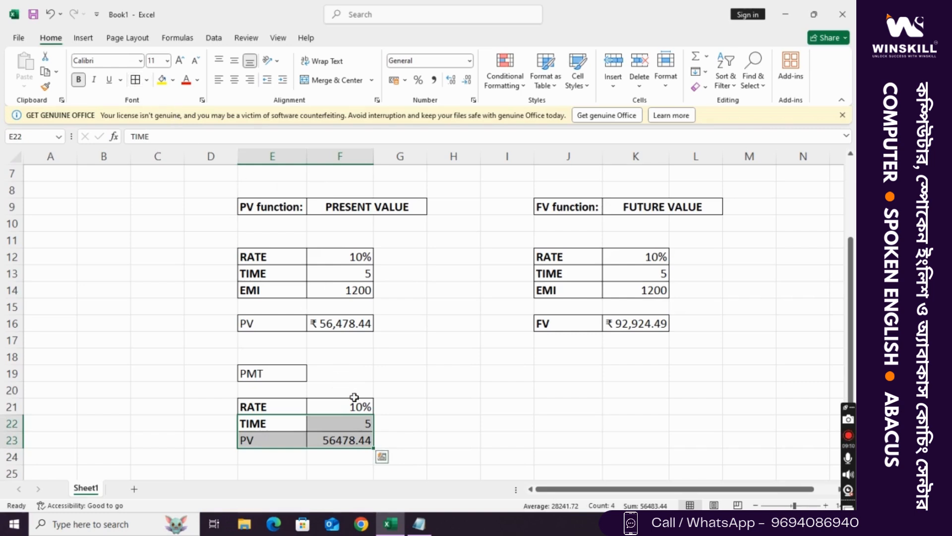
pyautogui.click(396, 425)
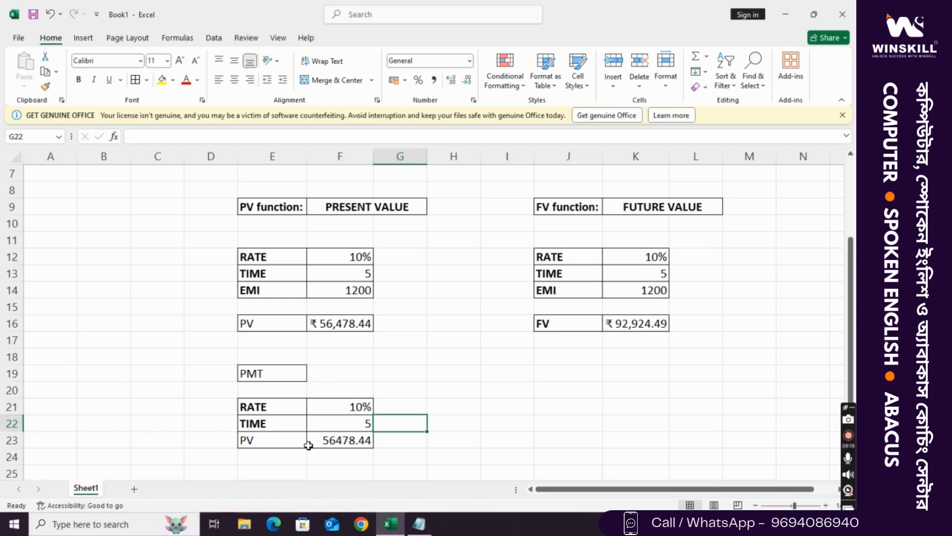
# - Make the PMT heading in E19 bold
pyautogui.click(264, 474)
pyautogui.scroll(-2, 278, 297)
pyautogui.click(278, 287)
pyautogui.hotkey('ctrl', 'b')
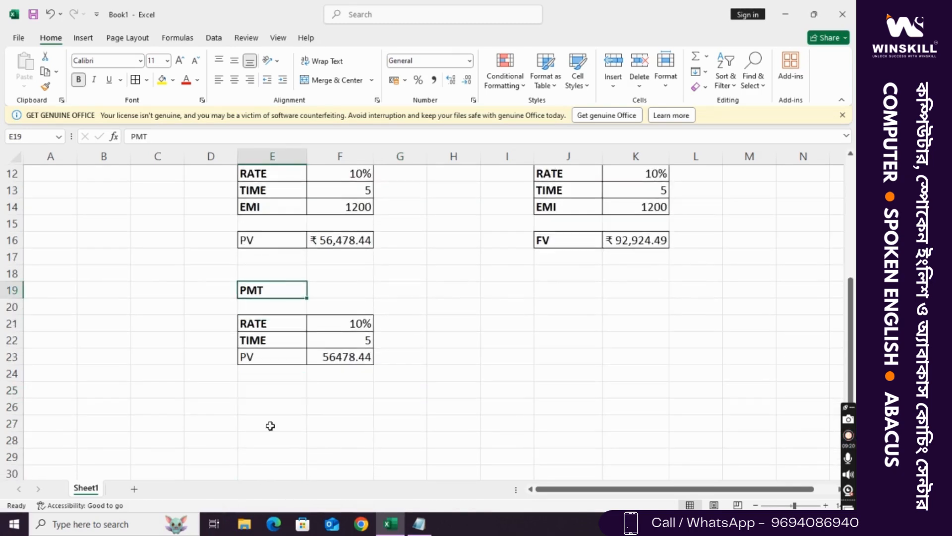
# - Enter the label PMT in E25 and apply borders to cells E25:F25
pyautogui.click(270, 391)
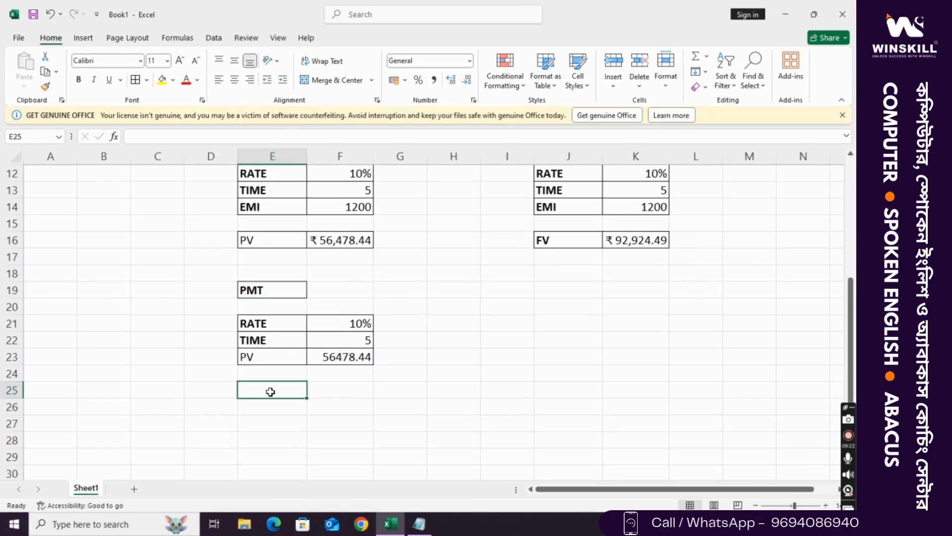
pyautogui.write('PMT')
pyautogui.press('Tab')
pyautogui.click(283, 392)
pyautogui.moveTo(283, 392); pyautogui.dragTo(328, 392)
pyautogui.click(135, 81)
# - Make the PMT label in E25 and the PV label in E16 bold
pyautogui.click(258, 392)
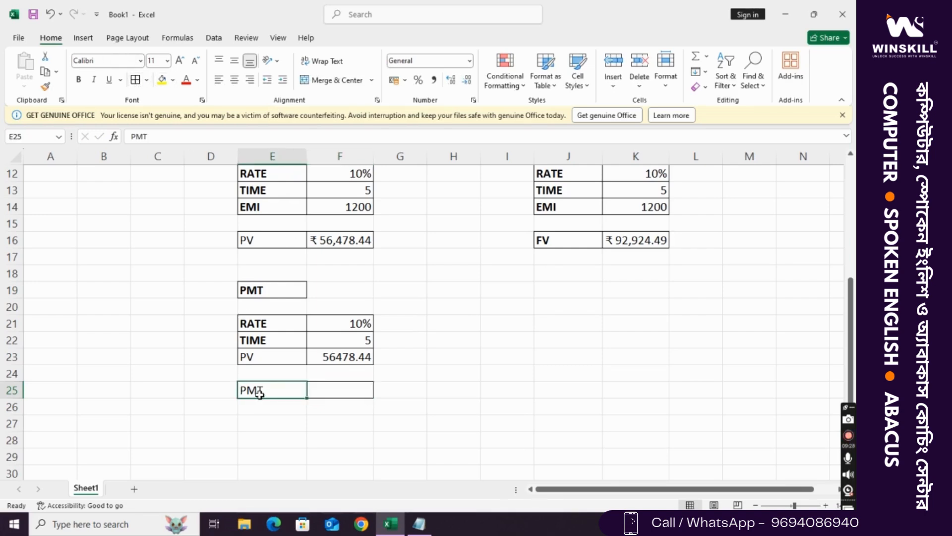
pyautogui.hotkey('ctrl', 'b')
pyautogui.click(248, 240)
pyautogui.hotkey('ctrl', 'b')
# - Calculate the monthly payment in F25 with the formula =PMT(F21/12,F22*12,F23)
pyautogui.click(329, 390)
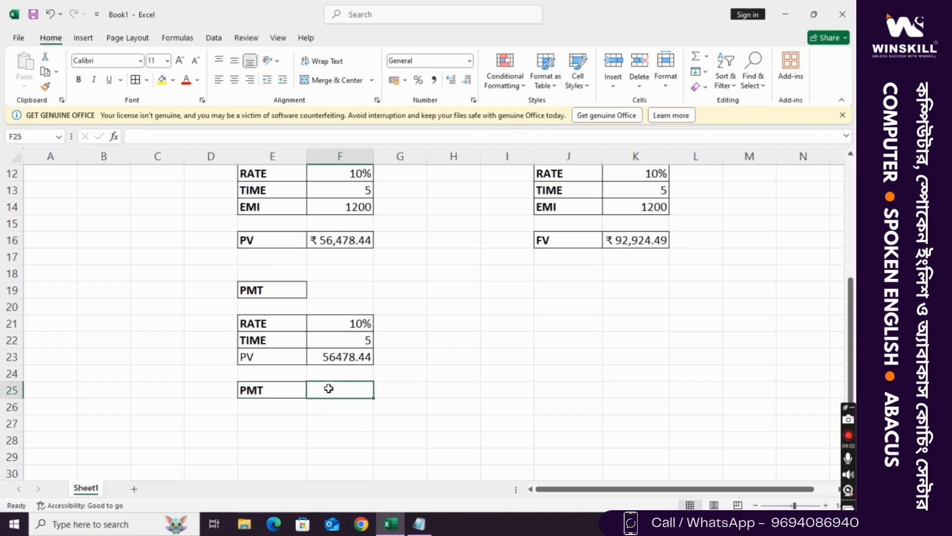
pyautogui.write('=')
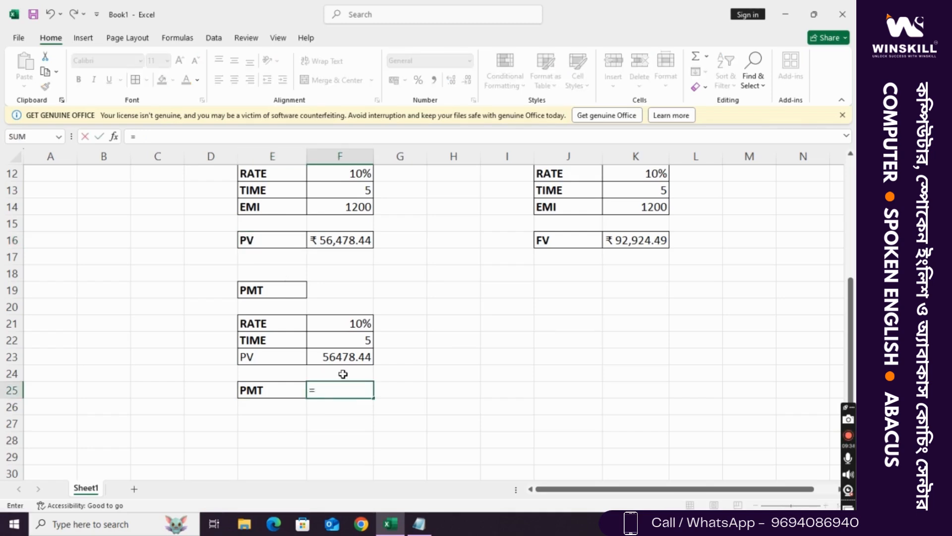
pyautogui.write('PMT')
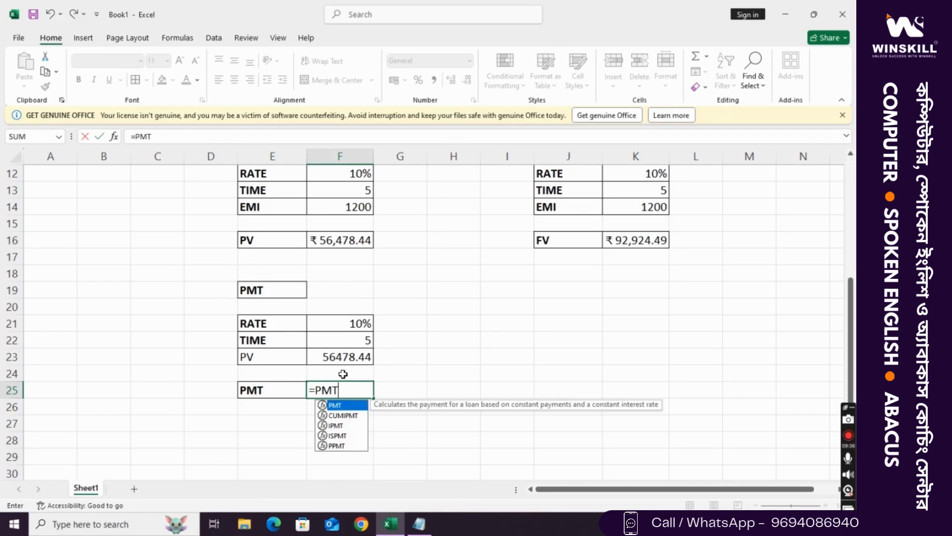
pyautogui.write('(')
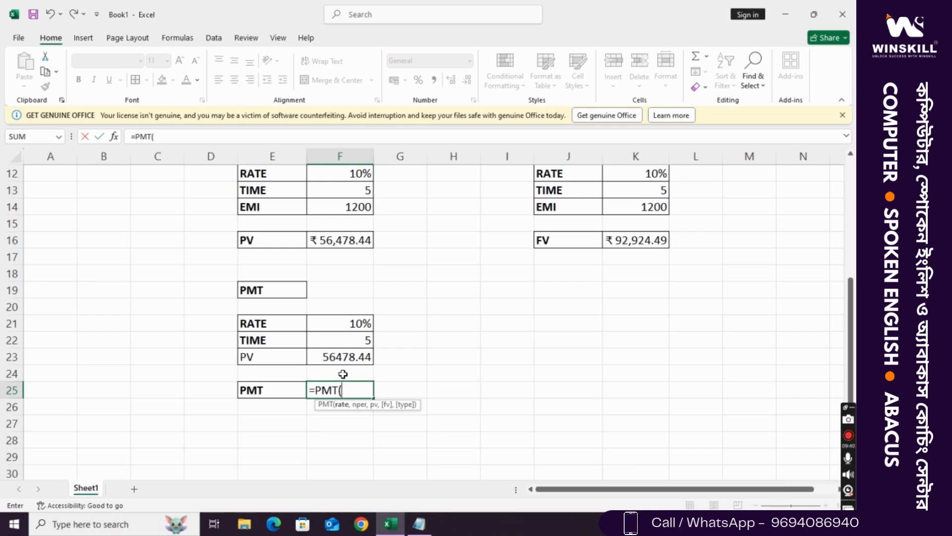
pyautogui.click(346, 324)
pyautogui.write('/12,')
pyautogui.click(336, 343)
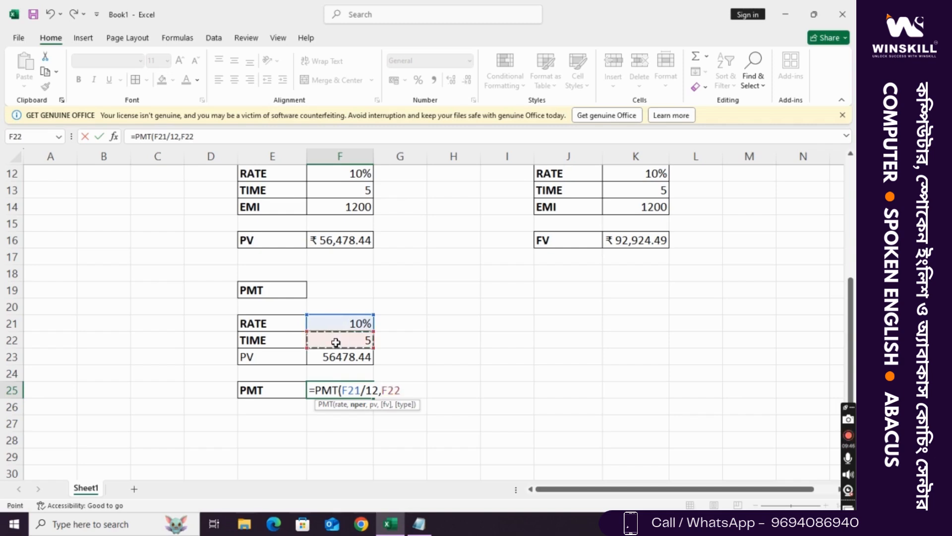
pyautogui.write('*12,')
pyautogui.click(335, 357)
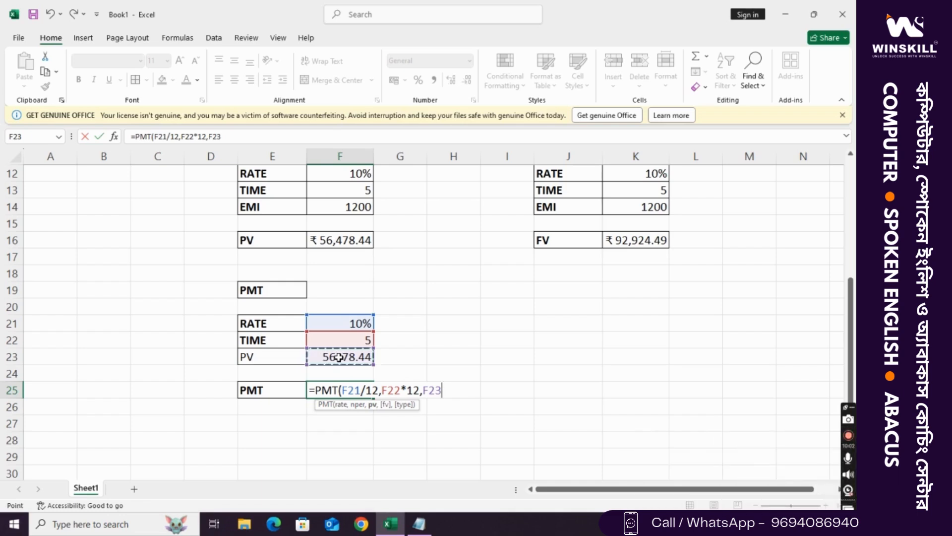
pyautogui.write(')')
pyautogui.press('Return')
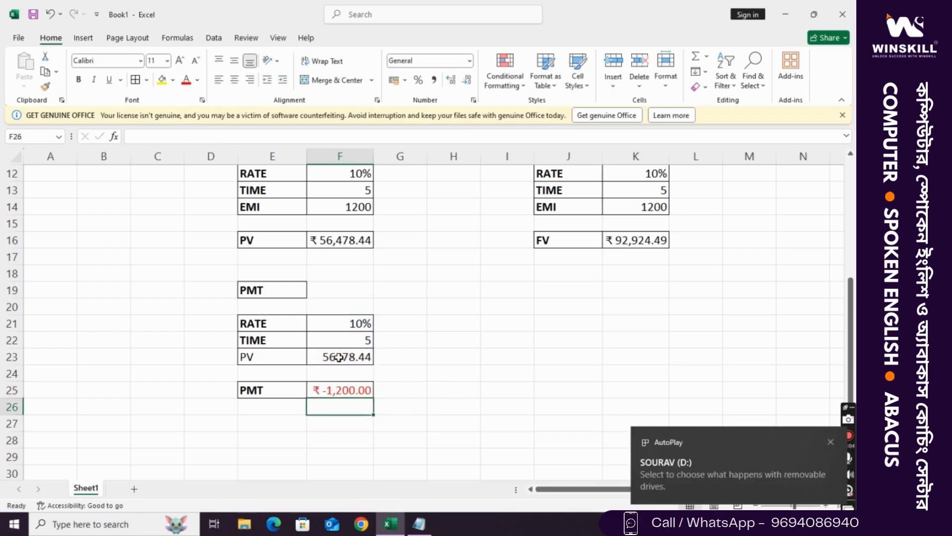
pyautogui.click(831, 441)
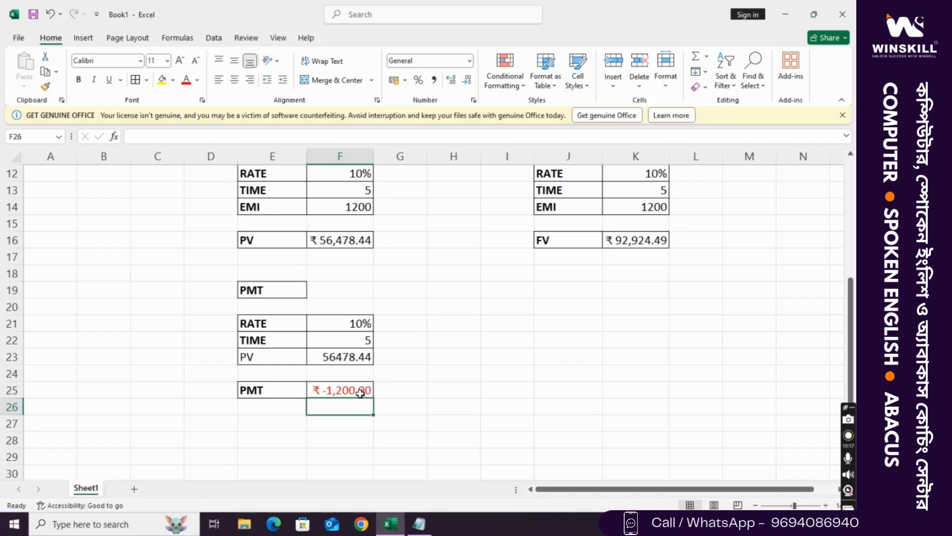
pyautogui.click(362, 390)
pyautogui.click(348, 207)
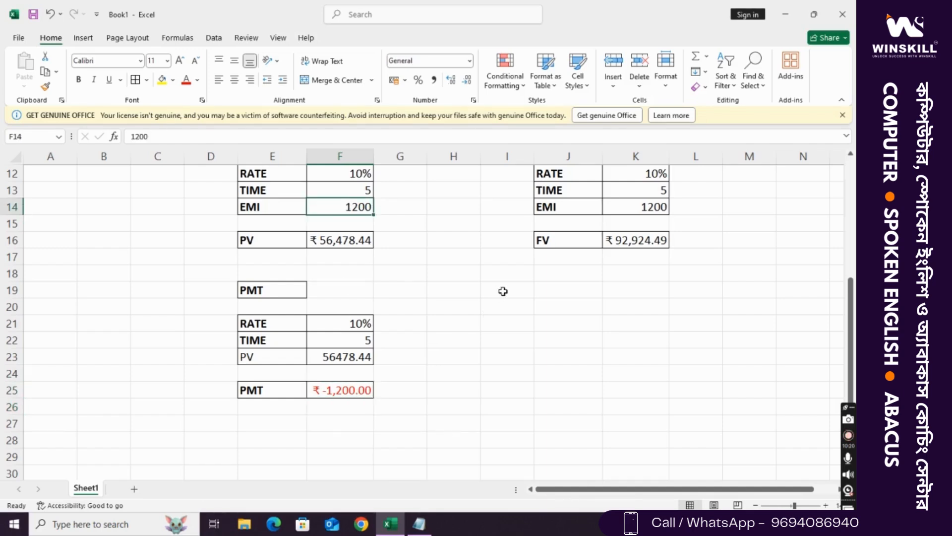
# - Enter the heading NPER in J19, add a border to the cell and make it bold
pyautogui.click(553, 292)
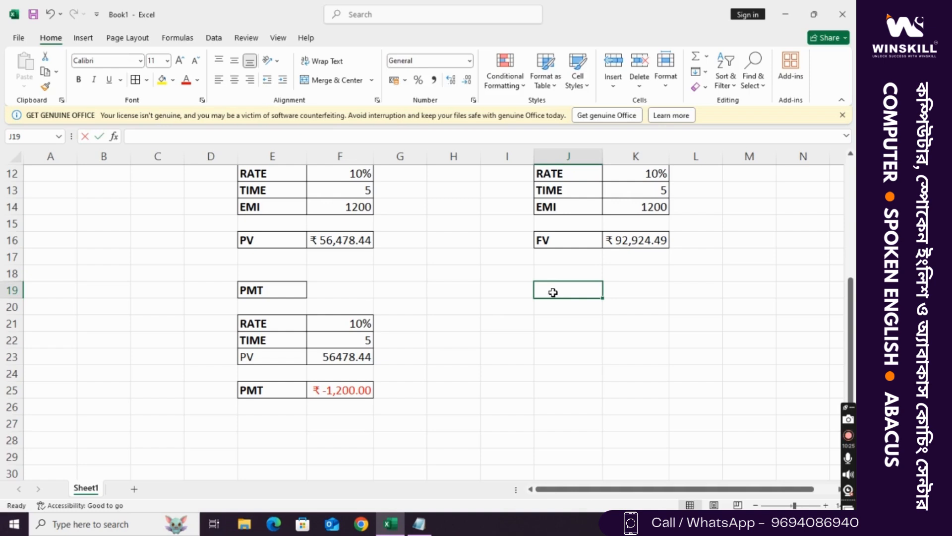
pyautogui.write('N')
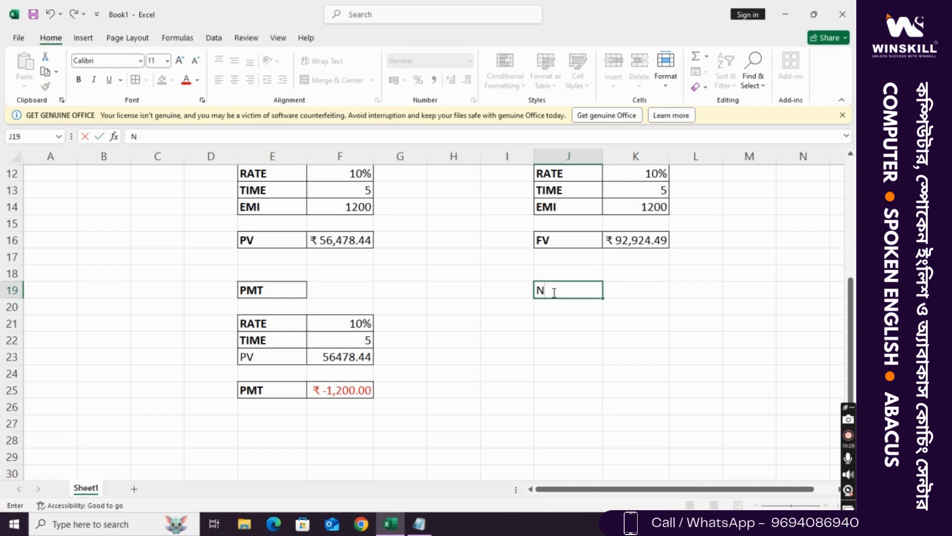
pyautogui.write('PER')
pyautogui.click(555, 340)
pyautogui.click(554, 290)
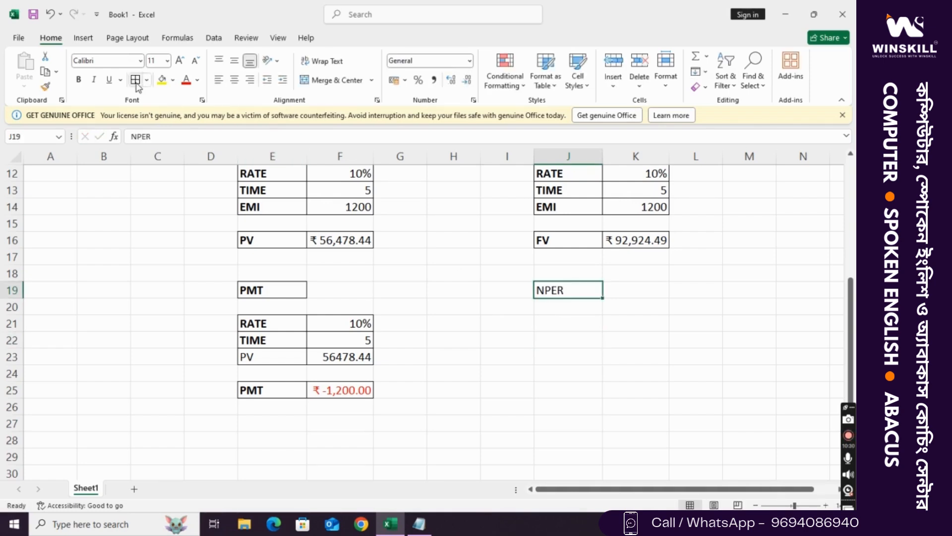
pyautogui.hotkey('ctrl', 'b')
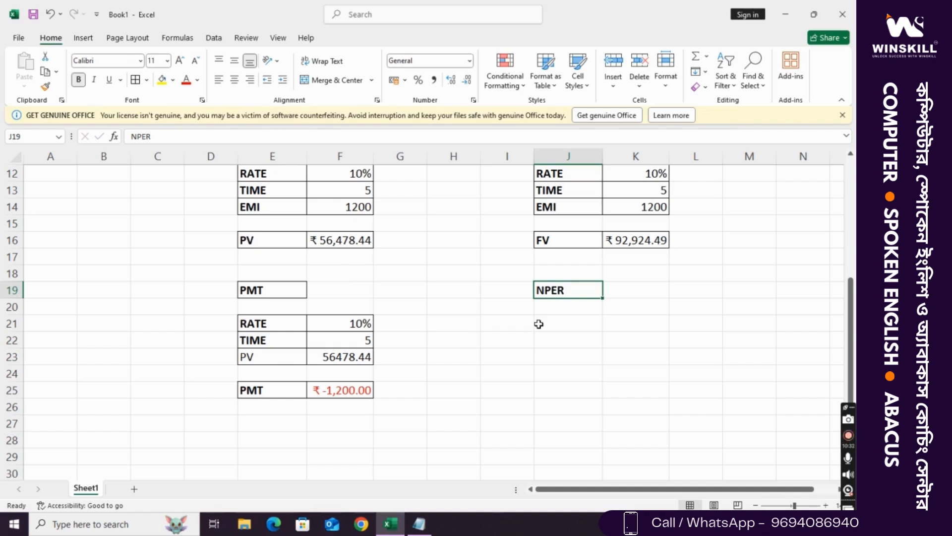
# - Copy the RATE, TIME and PV table from E21:F23 to J21 under the NPER heading
pyautogui.moveTo(255, 325); pyautogui.dragTo(324, 352)
pyautogui.hotkey('ctrl', 'c')
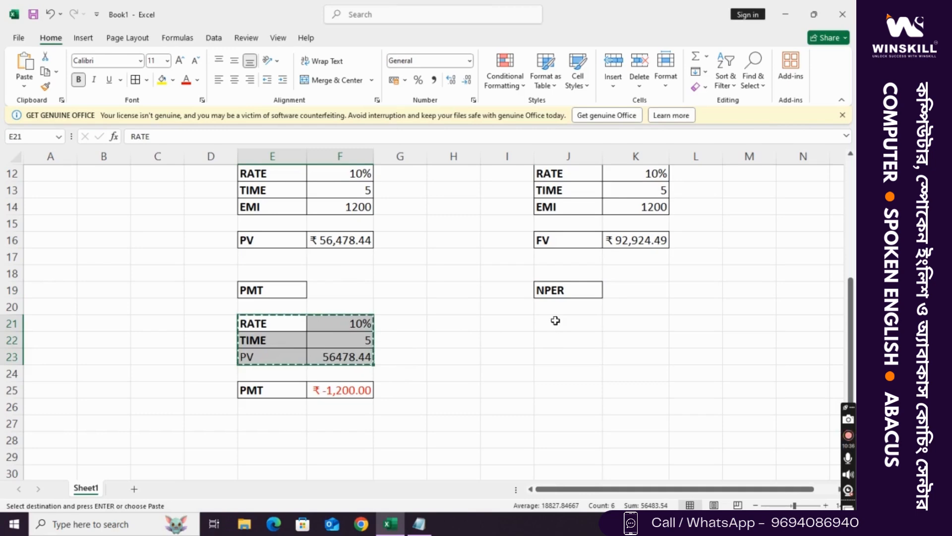
pyautogui.click(556, 320)
pyautogui.hotkey('ctrl', 'v')
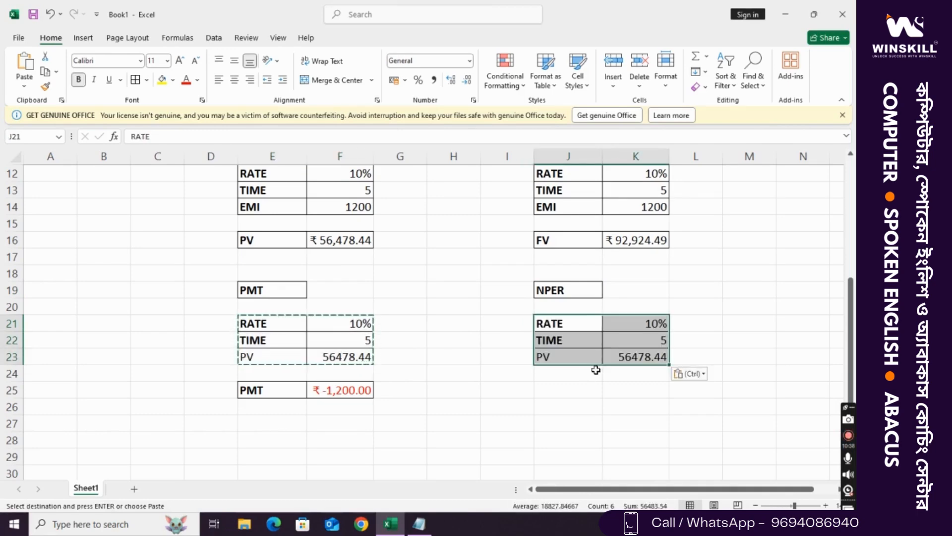
# - Replace the TIME label in J22 with EMI and set its value in K22 to 1200
pyautogui.doubleClick(568, 340)
pyautogui.moveTo(568, 338); pyautogui.dragTo(529, 337)
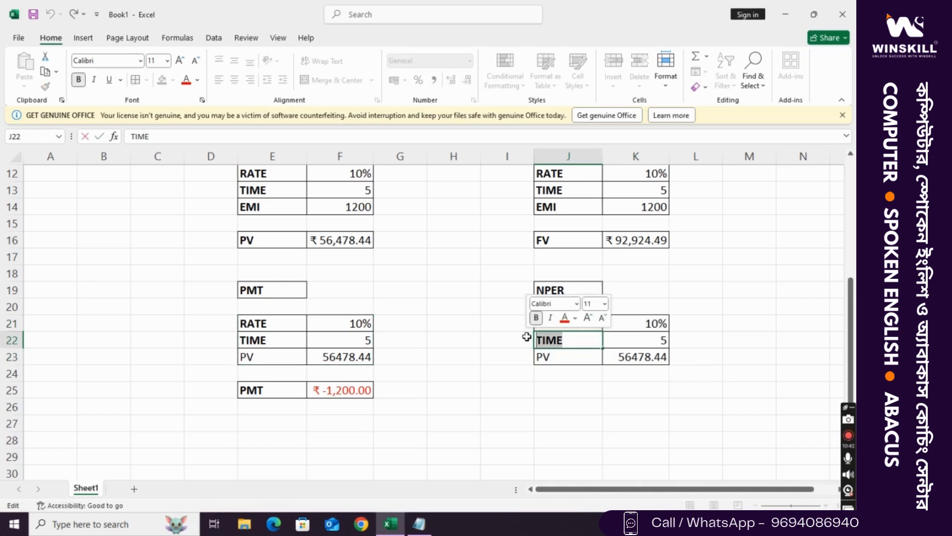
pyautogui.press('BackSpace')
pyautogui.write('EMI')
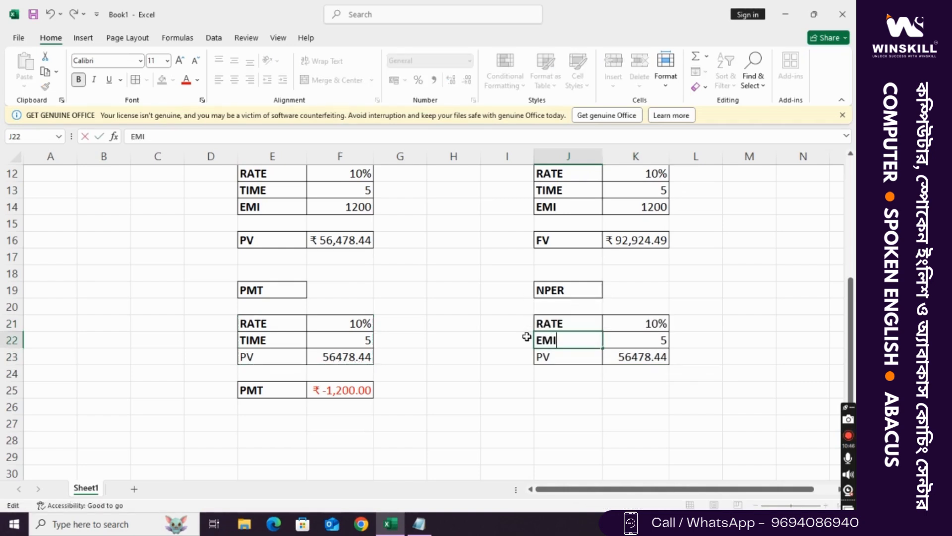
pyautogui.press('Tab')
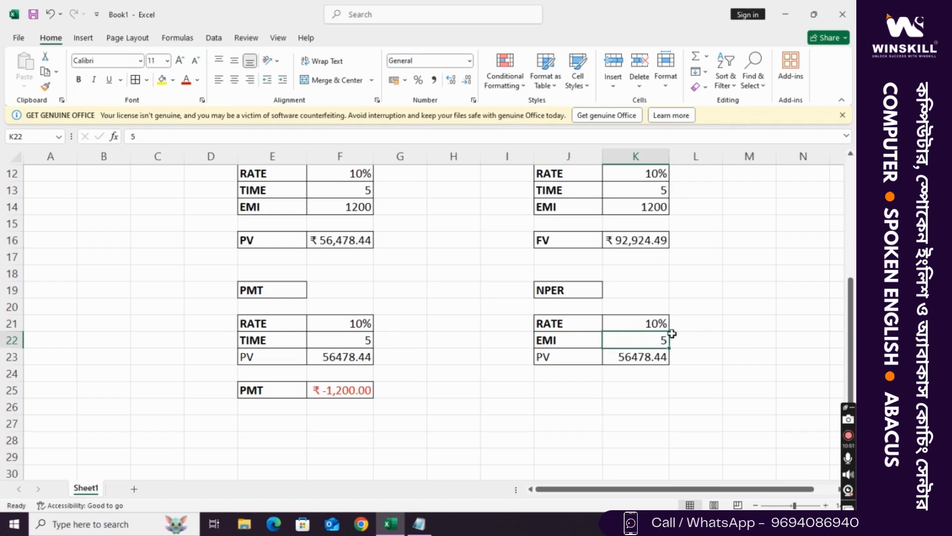
pyautogui.write('120')
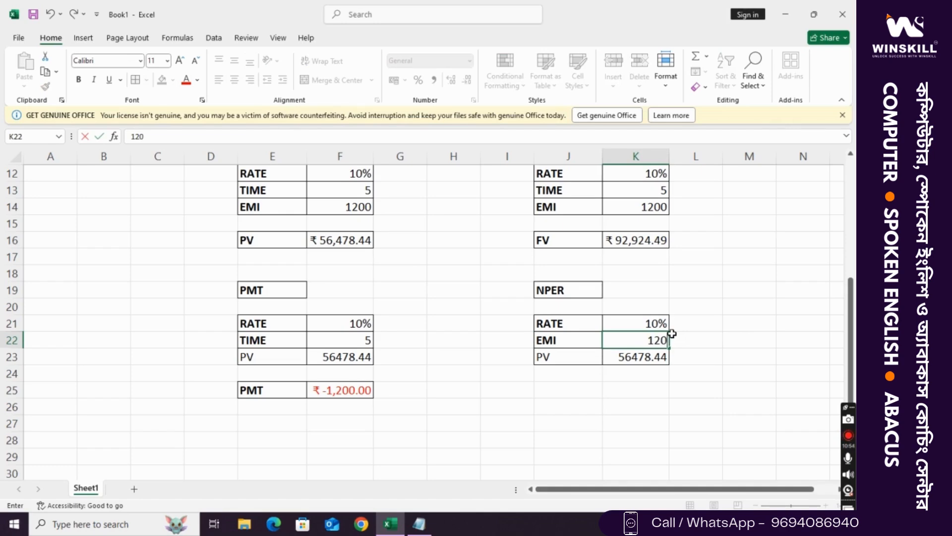
pyautogui.write('0')
pyautogui.click(634, 392)
# - Enter the label NPER in J25, apply borders to J25:K25 and make the label bold
pyautogui.click(575, 388)
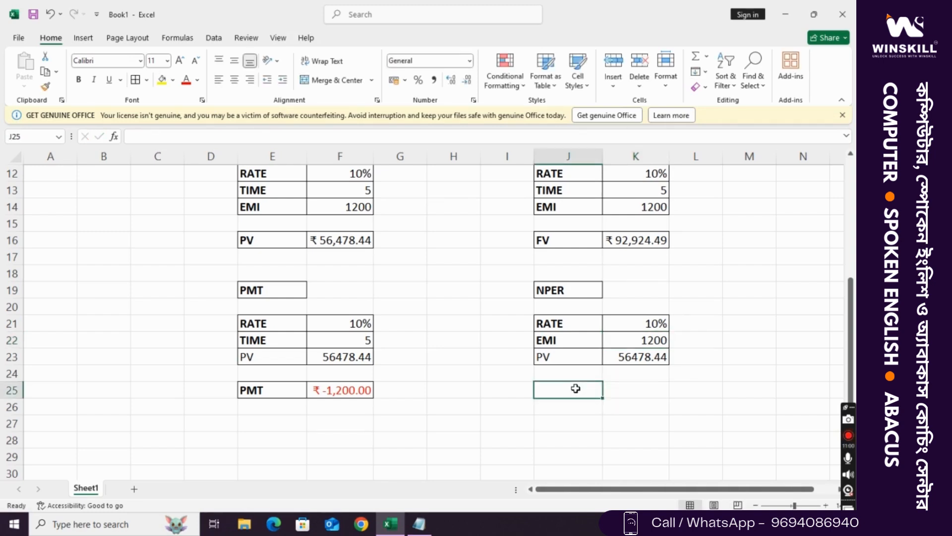
pyautogui.write('NPER')
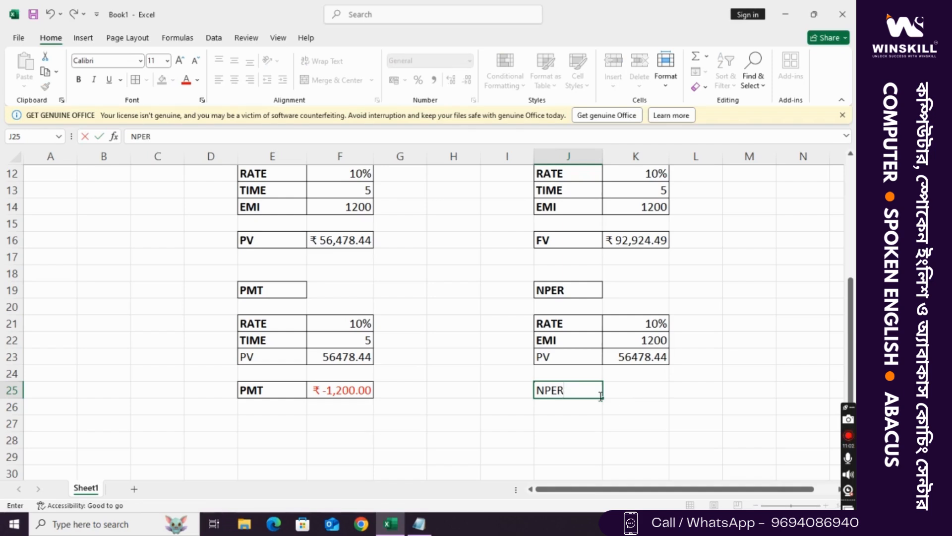
pyautogui.click(619, 394)
pyautogui.moveTo(593, 389); pyautogui.dragTo(615, 390)
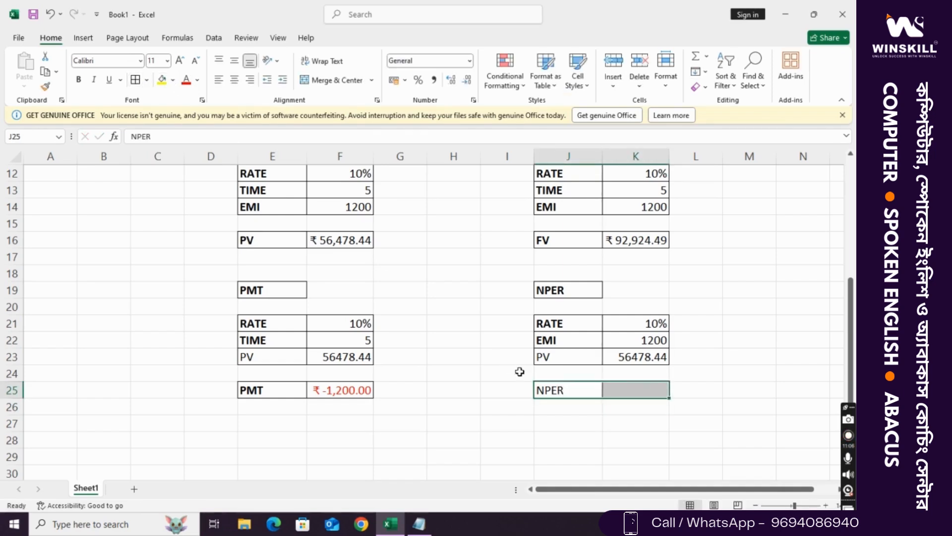
pyautogui.click(548, 386)
pyautogui.hotkey('ctrl', 'b')
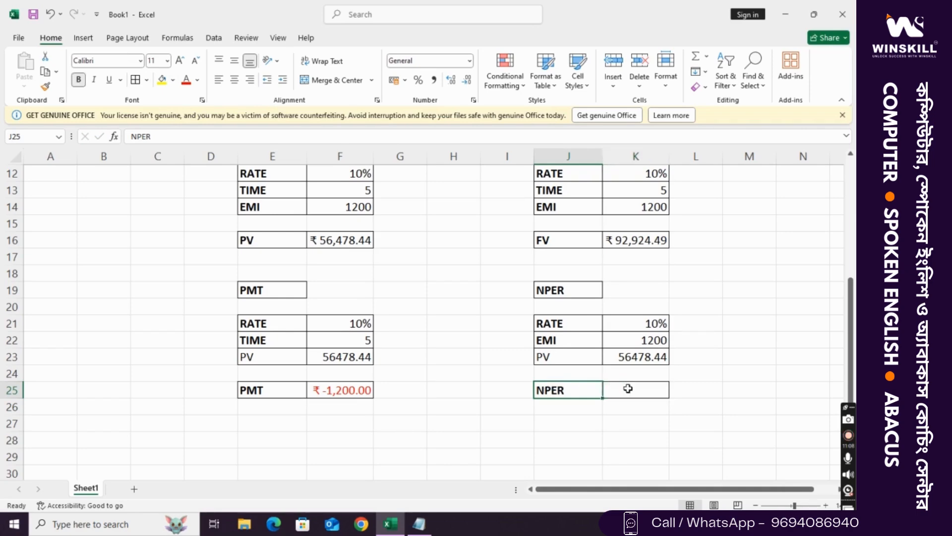
# - Calculate the number of payment periods in K25 with the formula =NPER(K21/12,-K22,K23)
pyautogui.click(628, 389)
pyautogui.write('=N')
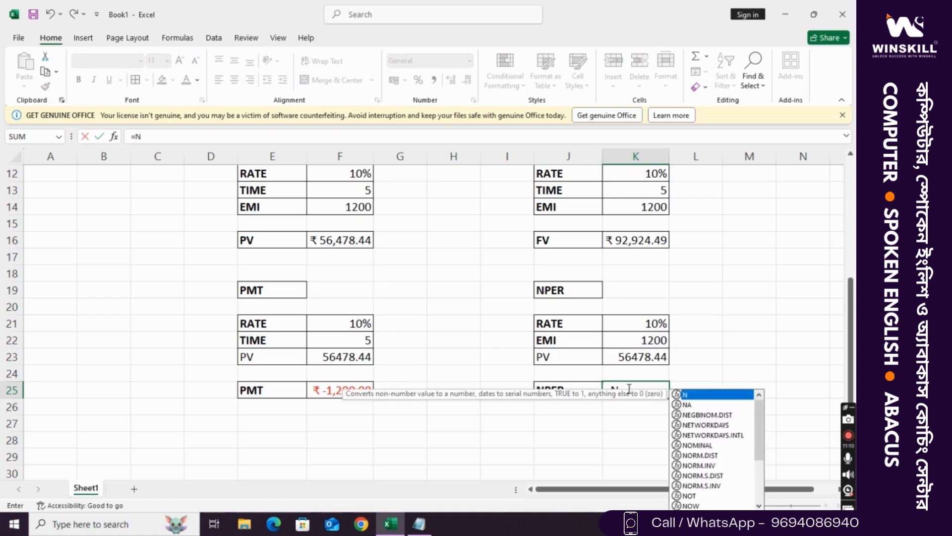
pyautogui.write('PER(')
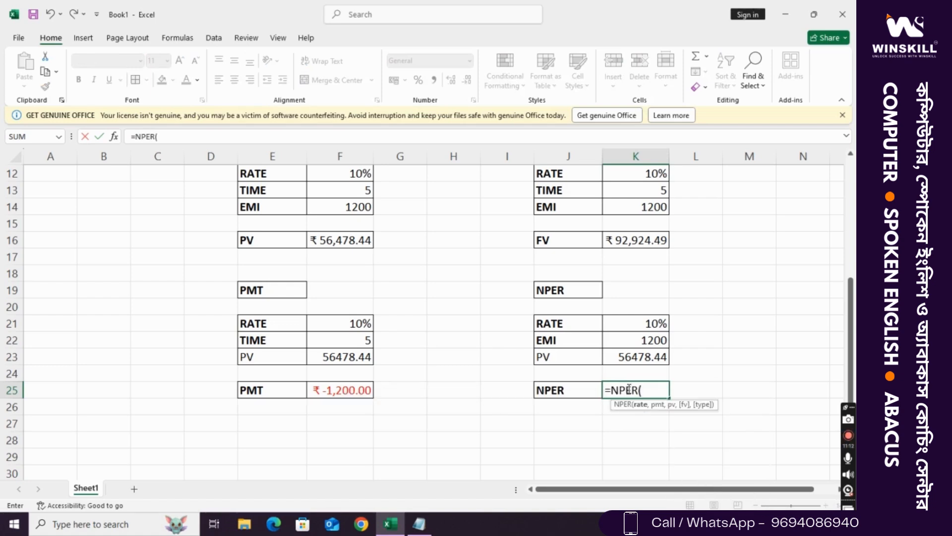
pyautogui.click(636, 323)
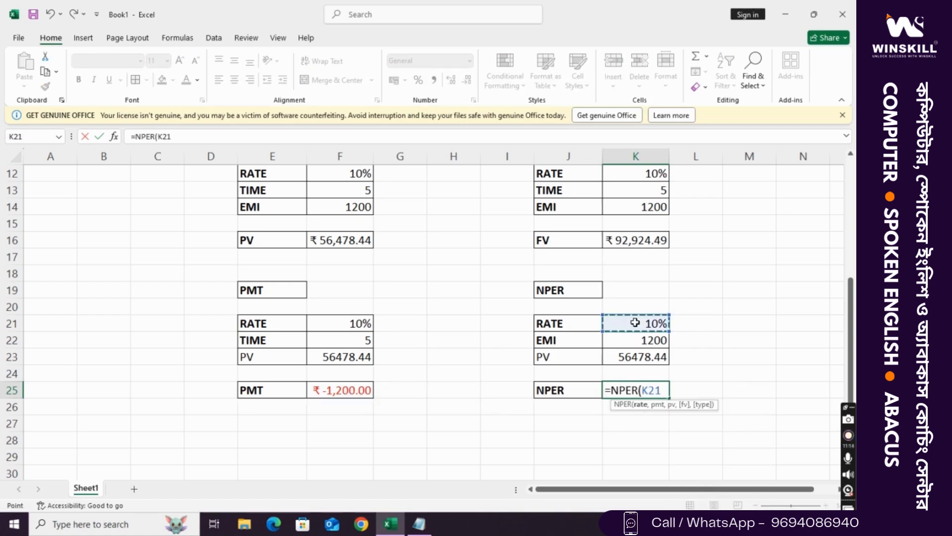
pyautogui.write('-')
pyautogui.press('BackSpace')
pyautogui.write('/41')
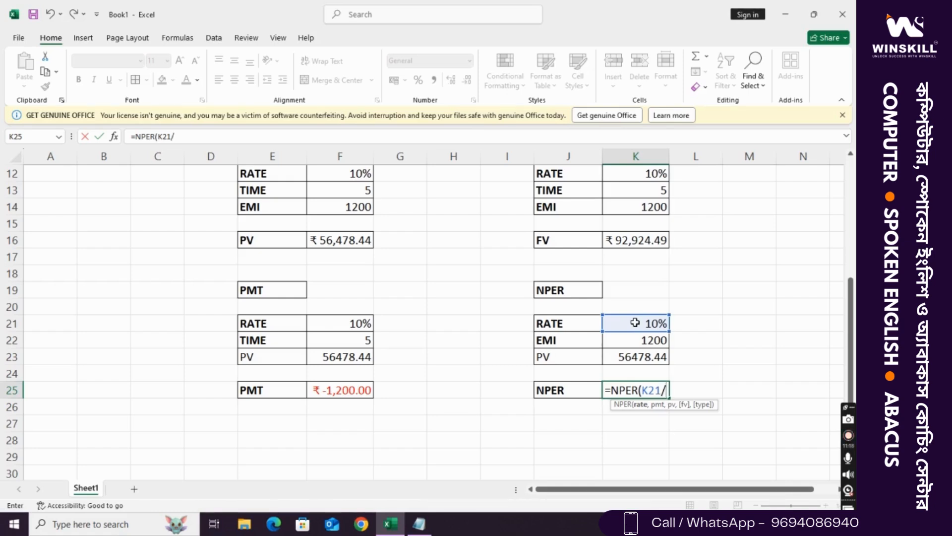
pyautogui.press('BackSpace')
pyautogui.press('BackSpace')
pyautogui.write('12,')
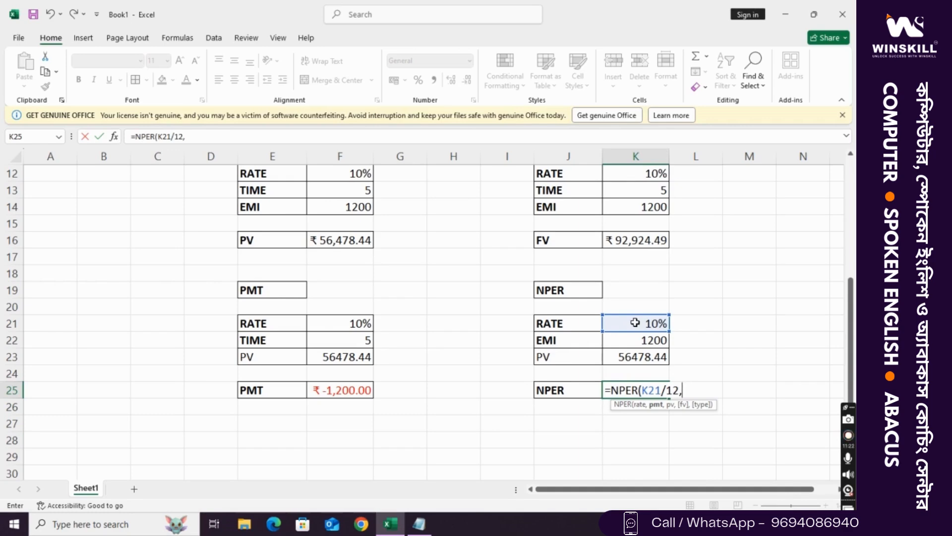
pyautogui.write('-')
pyautogui.click(627, 342)
pyautogui.write(',')
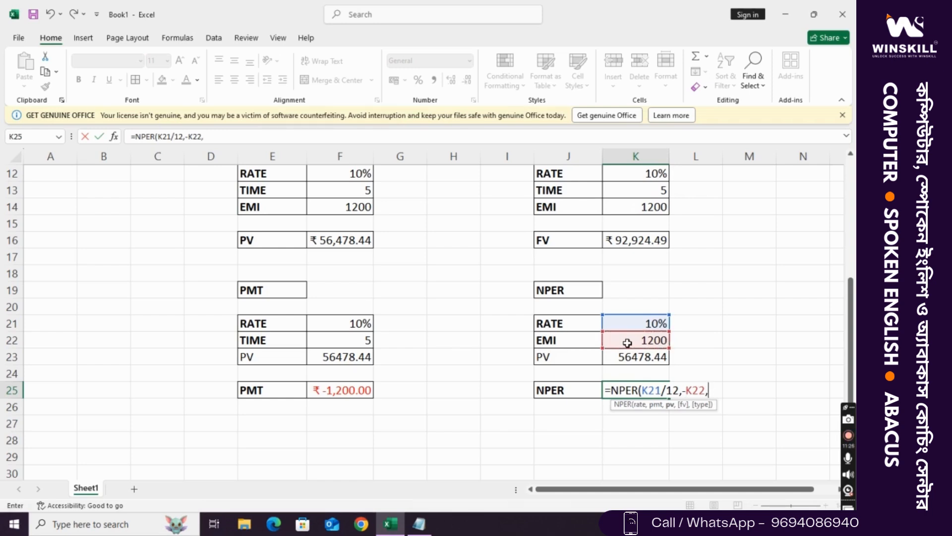
pyautogui.click(628, 357)
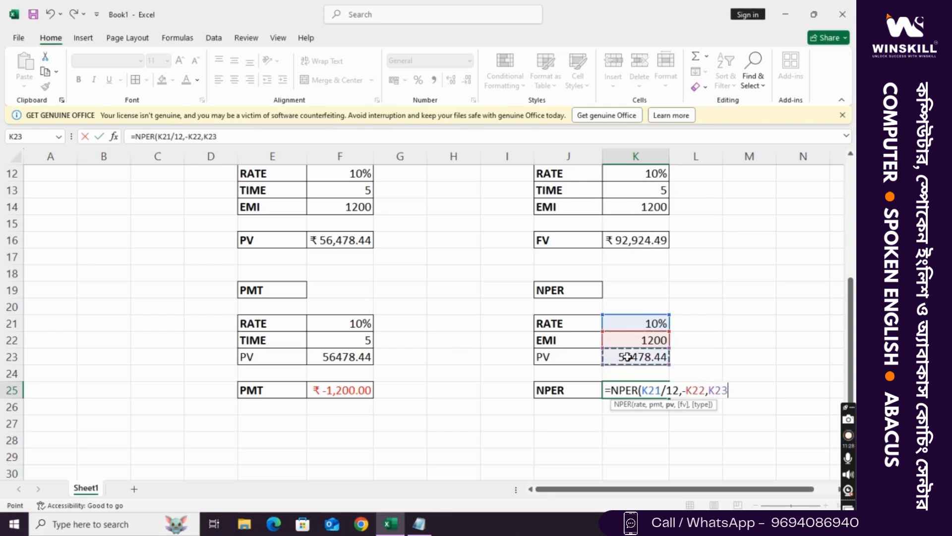
pyautogui.write(')')
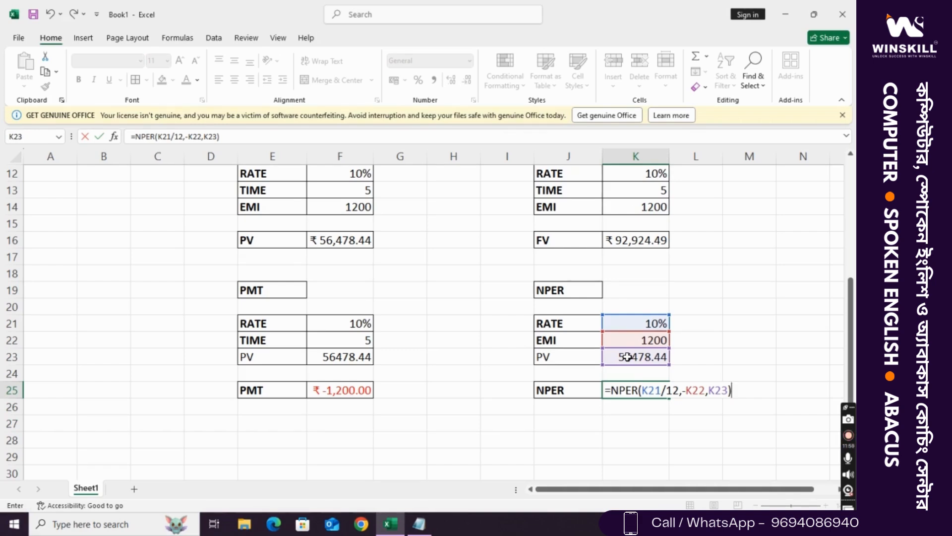
pyautogui.press('Return')
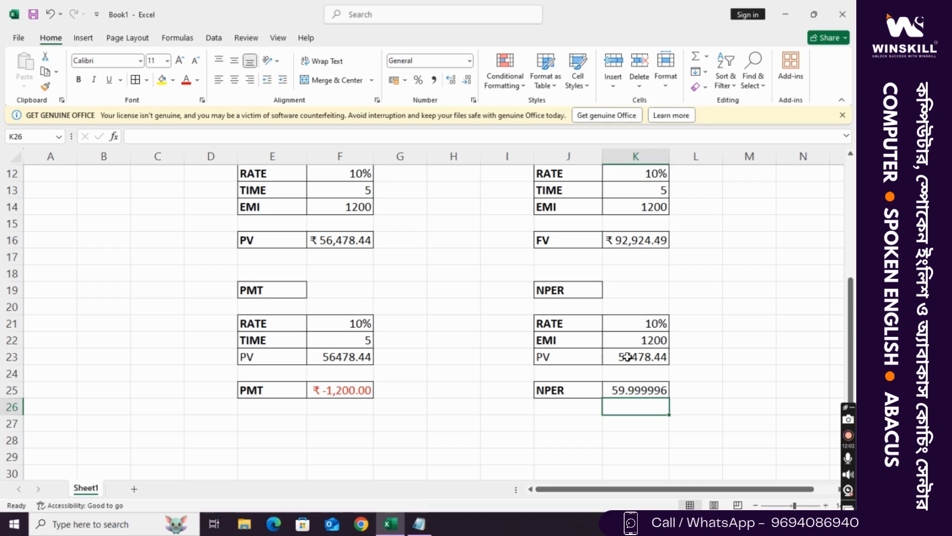
# - Reduce the NPER result in K25 to zero decimal places
pyautogui.click(634, 390)
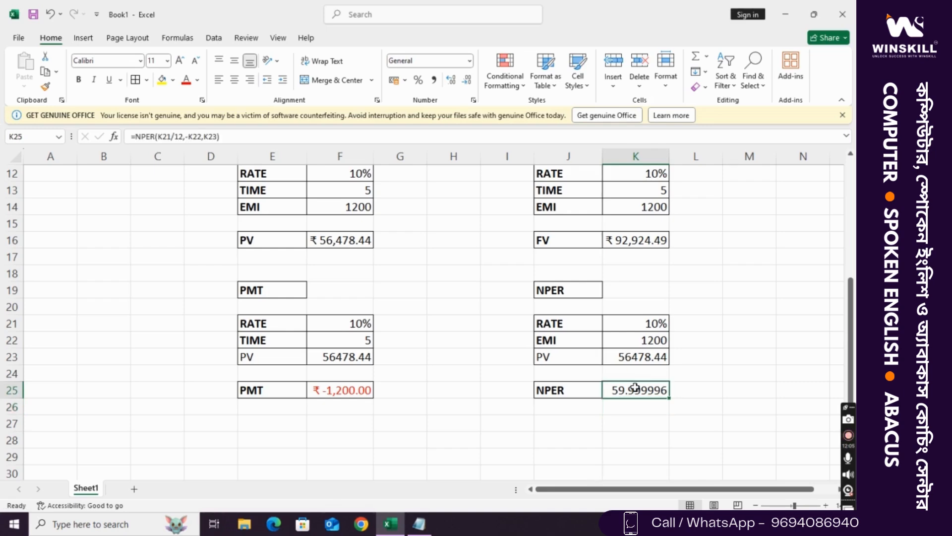
pyautogui.click(467, 80)
pyautogui.click(467, 79)
pyautogui.click(467, 80)
pyautogui.click(466, 80)
pyautogui.click(467, 80)
pyautogui.click(466, 80)
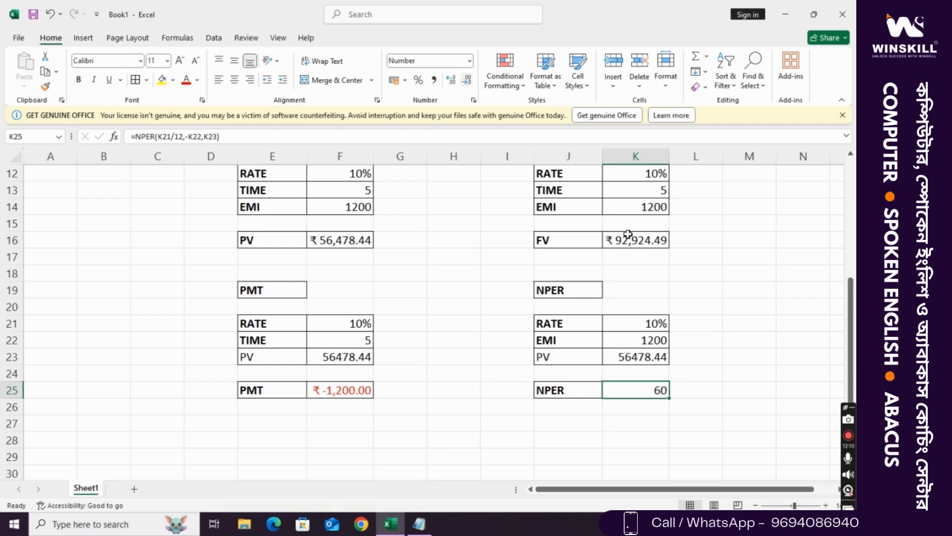